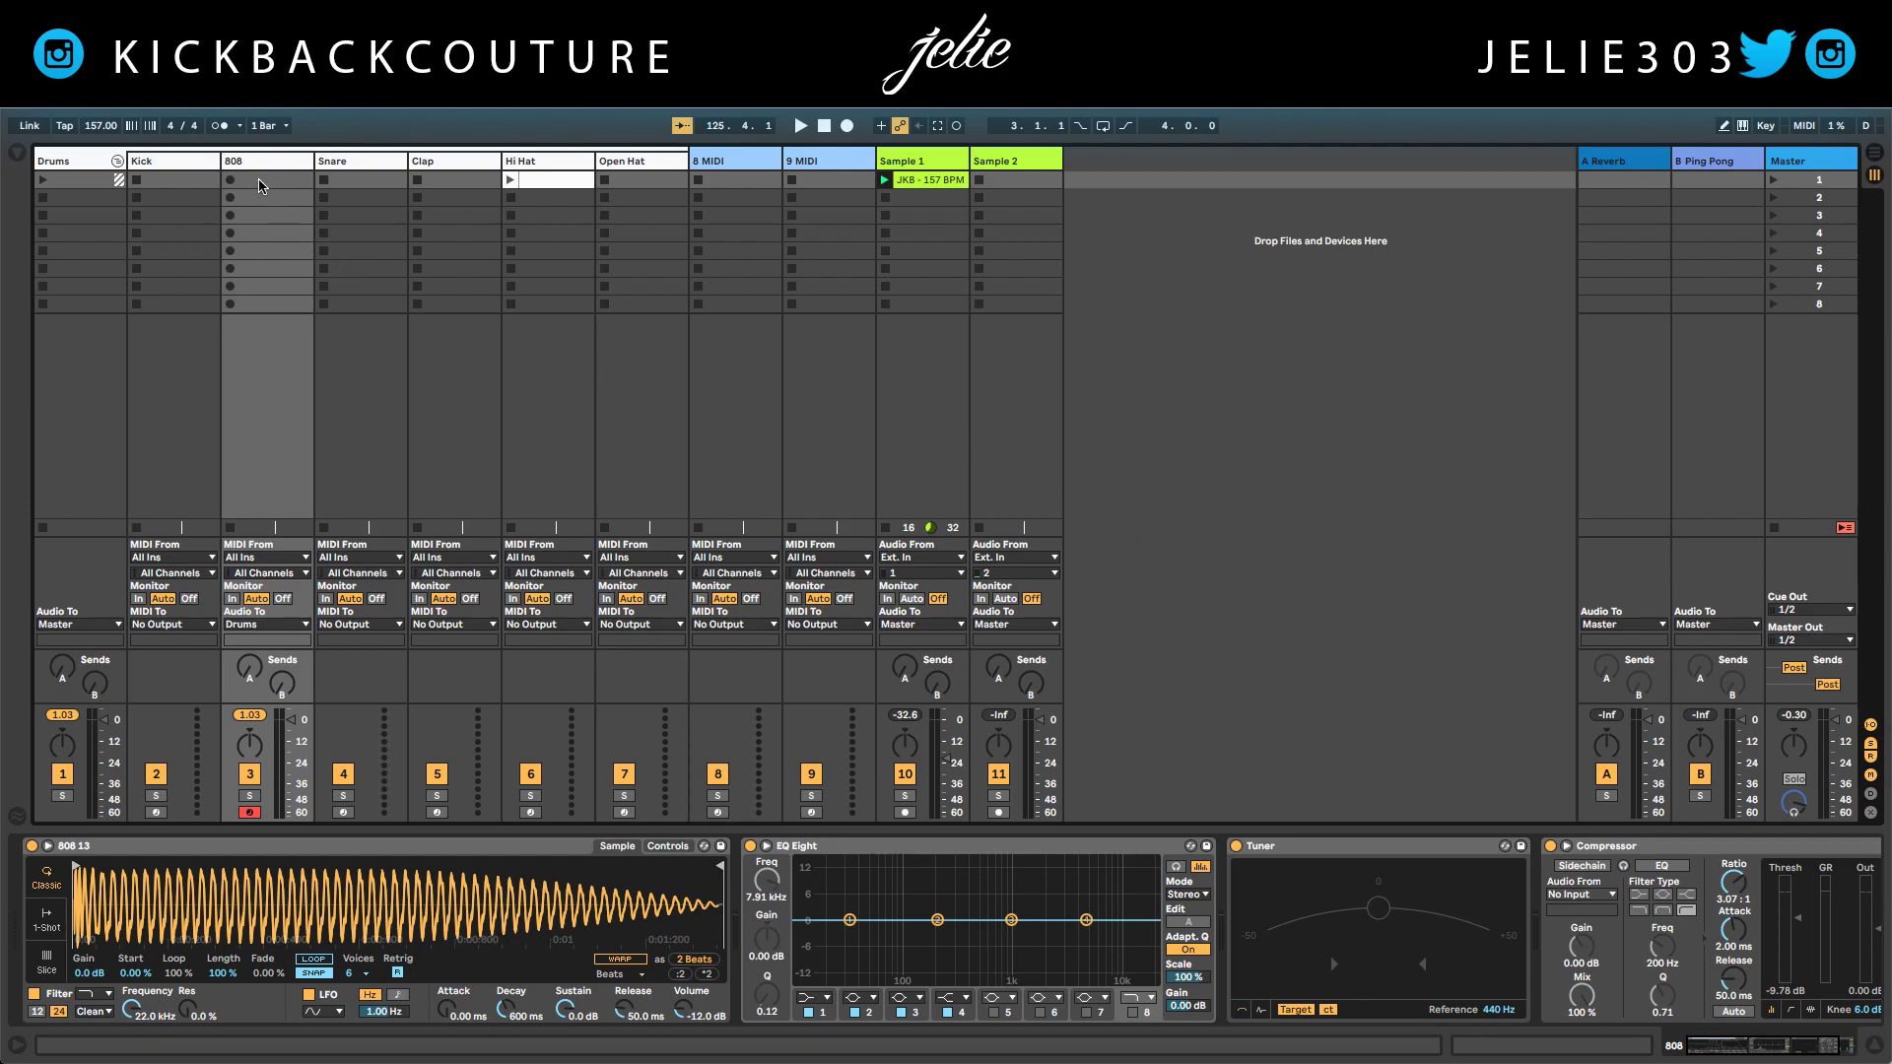
# Create an empty MIDI clip in the 808 track's first slot, trying and undoing a Transpose envelope ramp
pyautogui.doubleClick(254, 186)
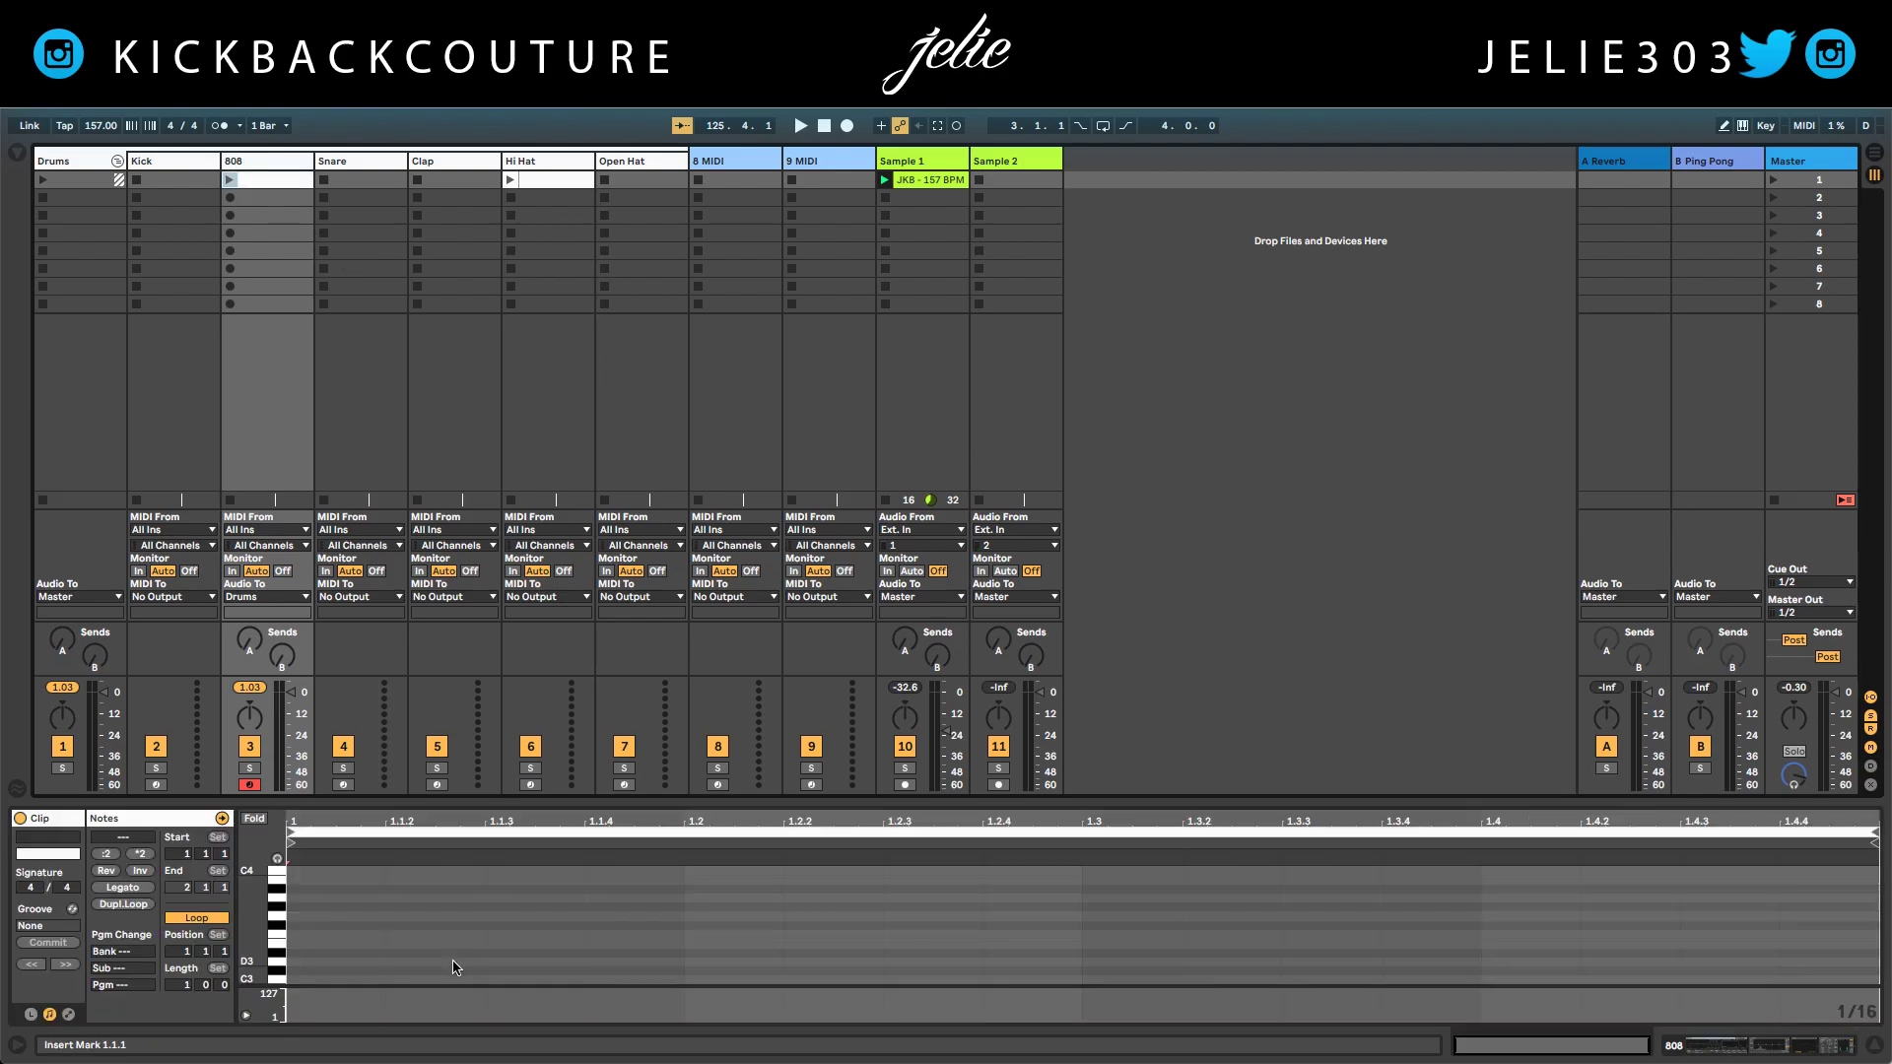
pyautogui.click(69, 1015)
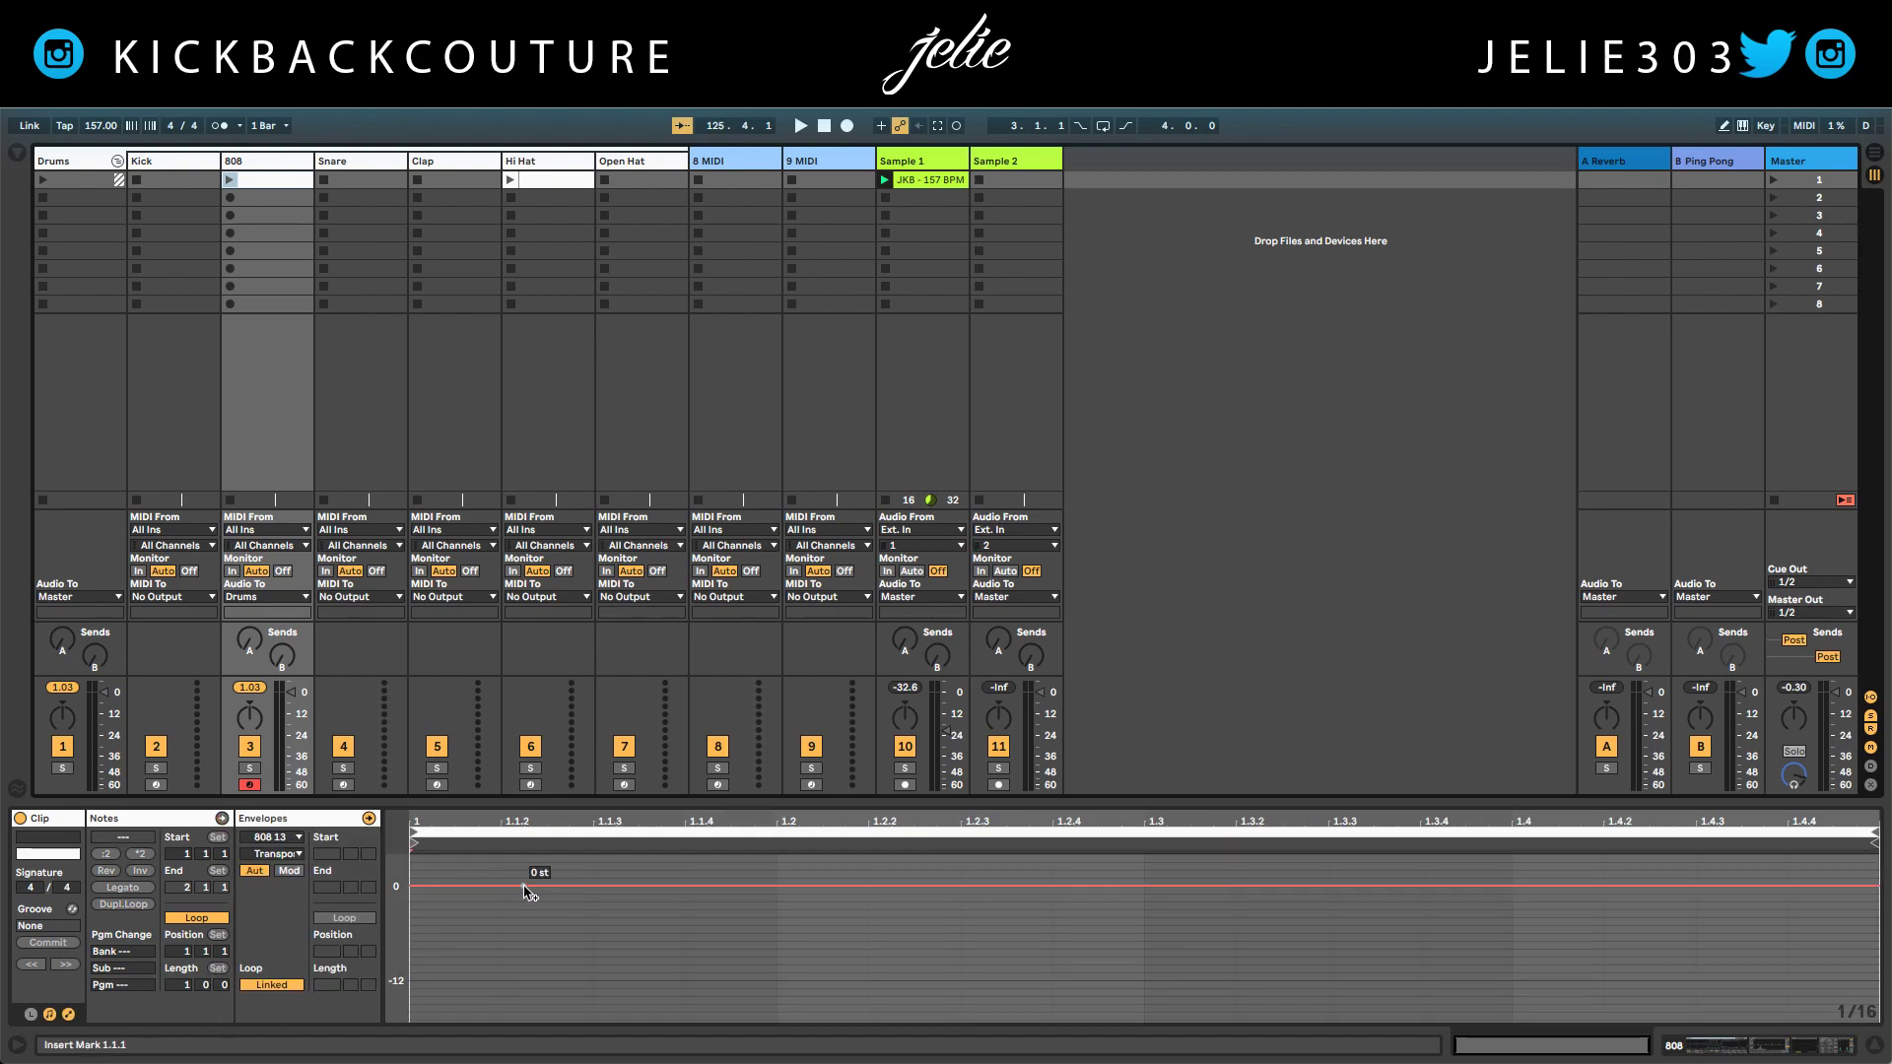
pyautogui.moveTo(730, 886); pyautogui.dragTo(695, 853)
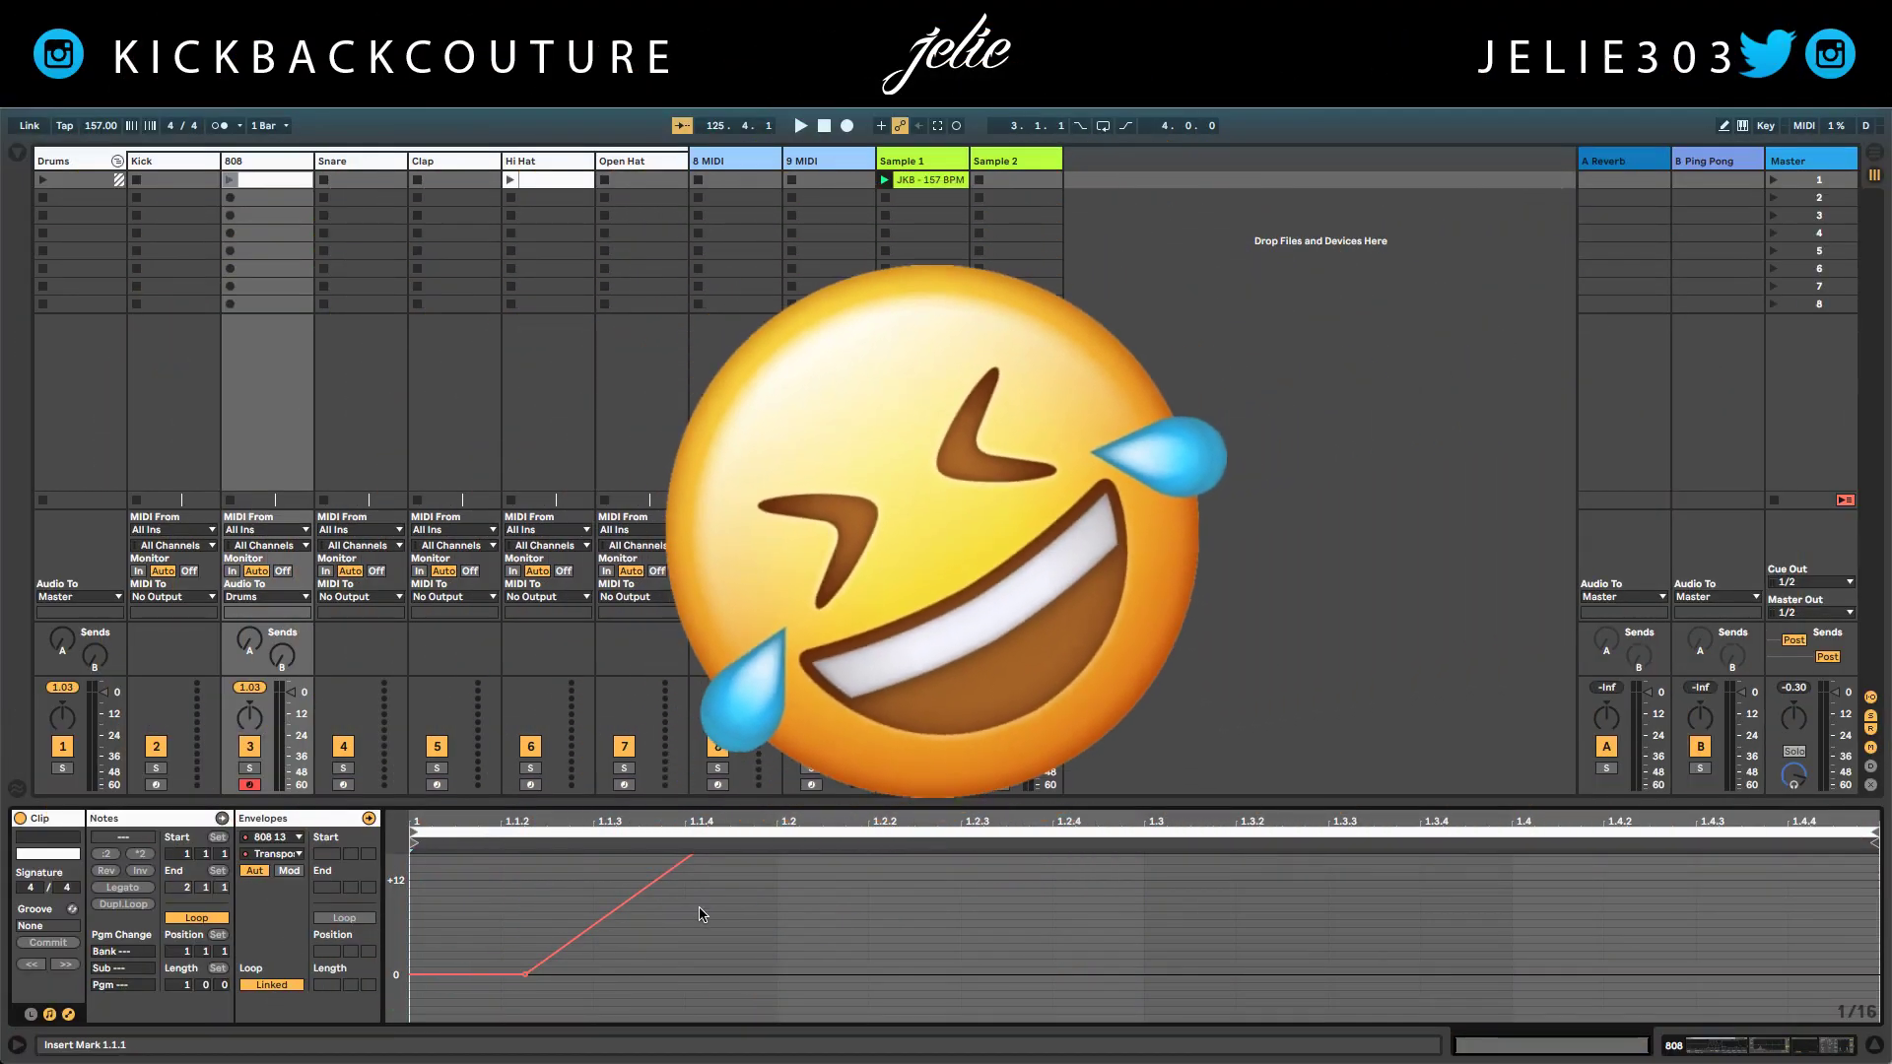
pyautogui.hotkey('ctrl', 'z')
pyautogui.hotkey('ctrl', 'z')
pyautogui.hotkey('ctrl', 'z')
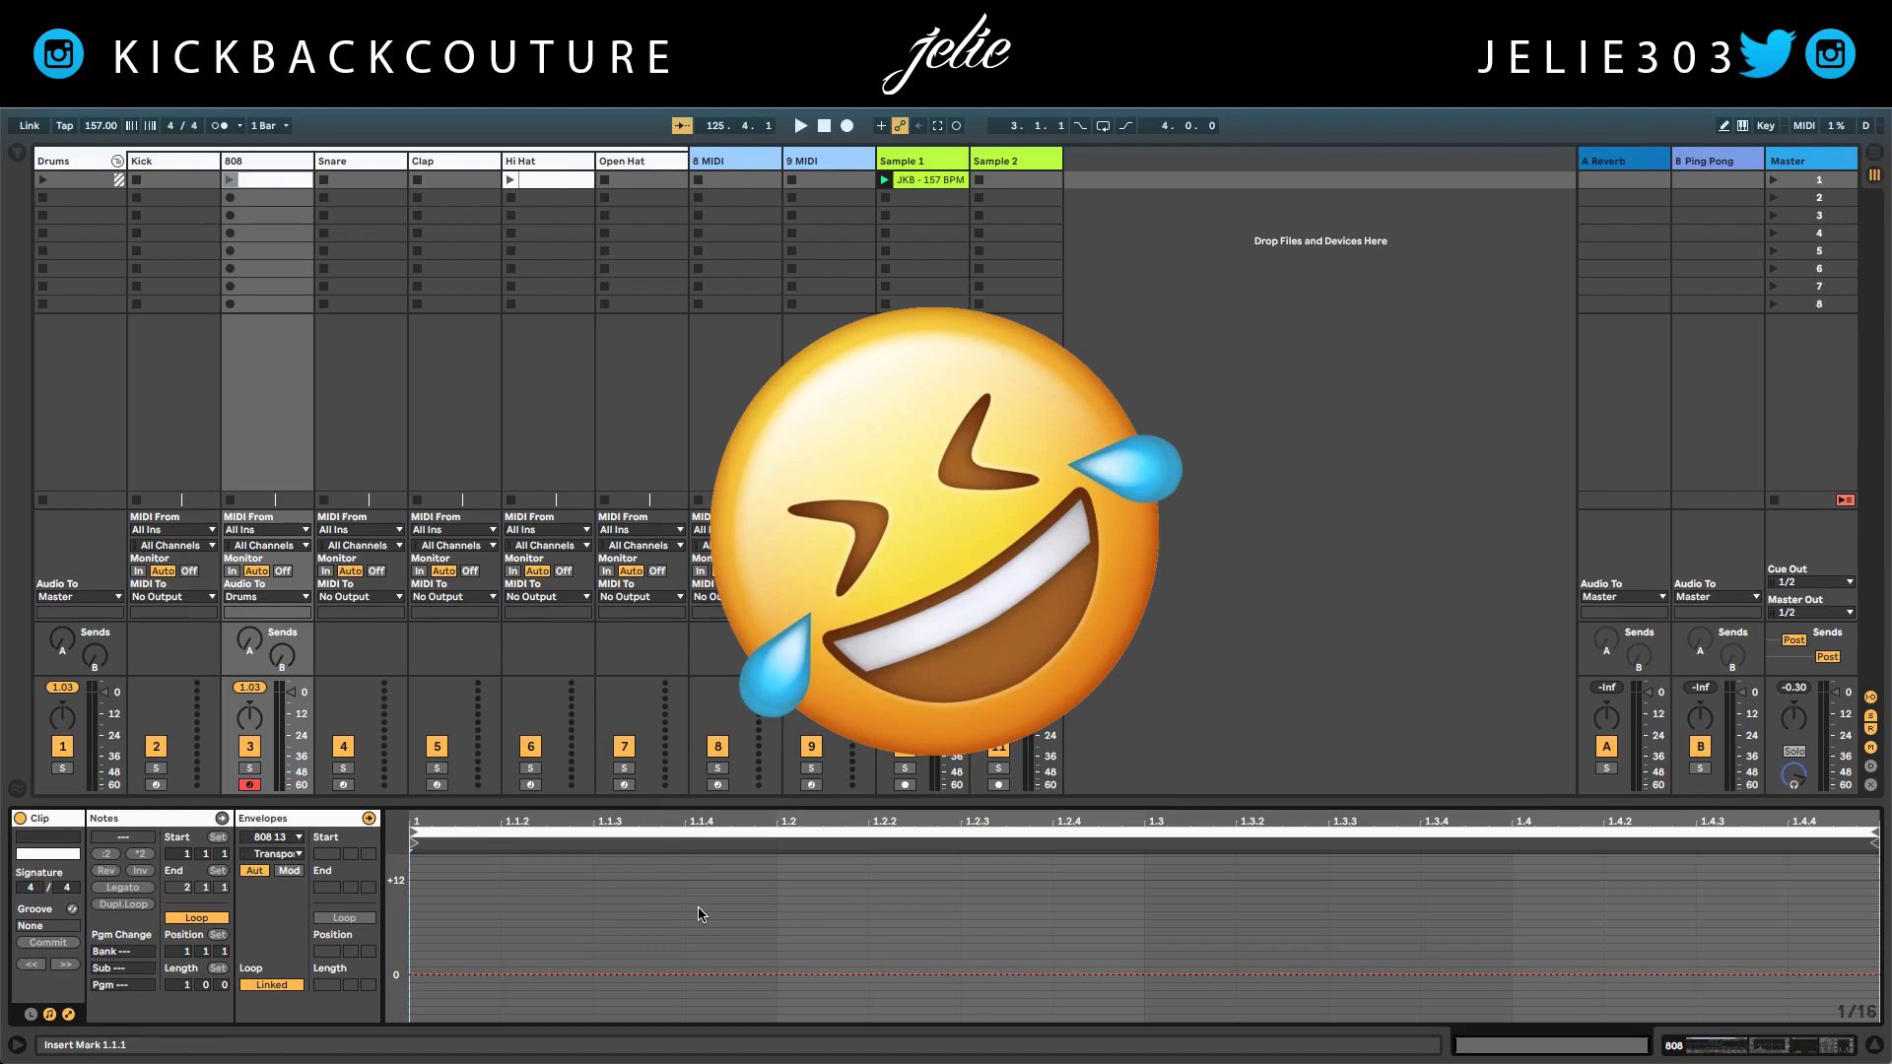
pyautogui.click(68, 1015)
pyautogui.doubleClick(261, 165)
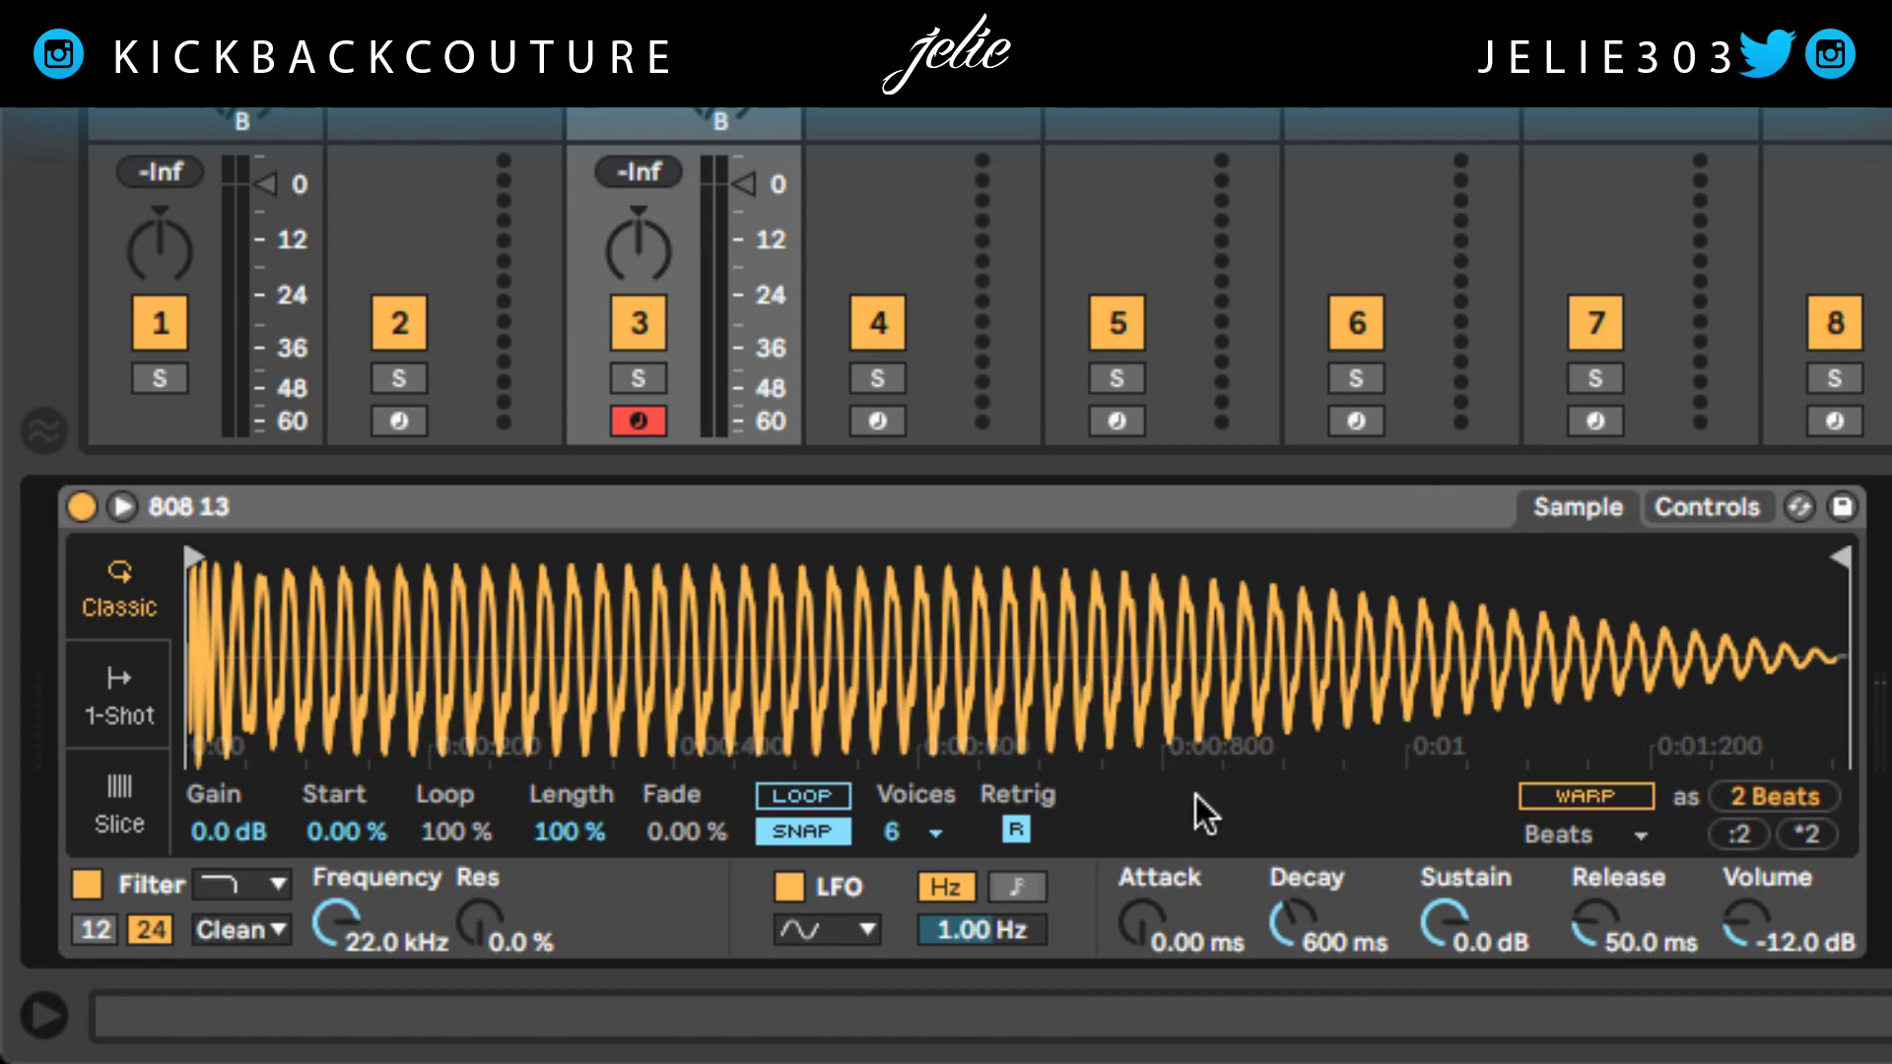
# Select the Simpler holding the 808 13 sample and show its control settings
pyautogui.click(1075, 512)
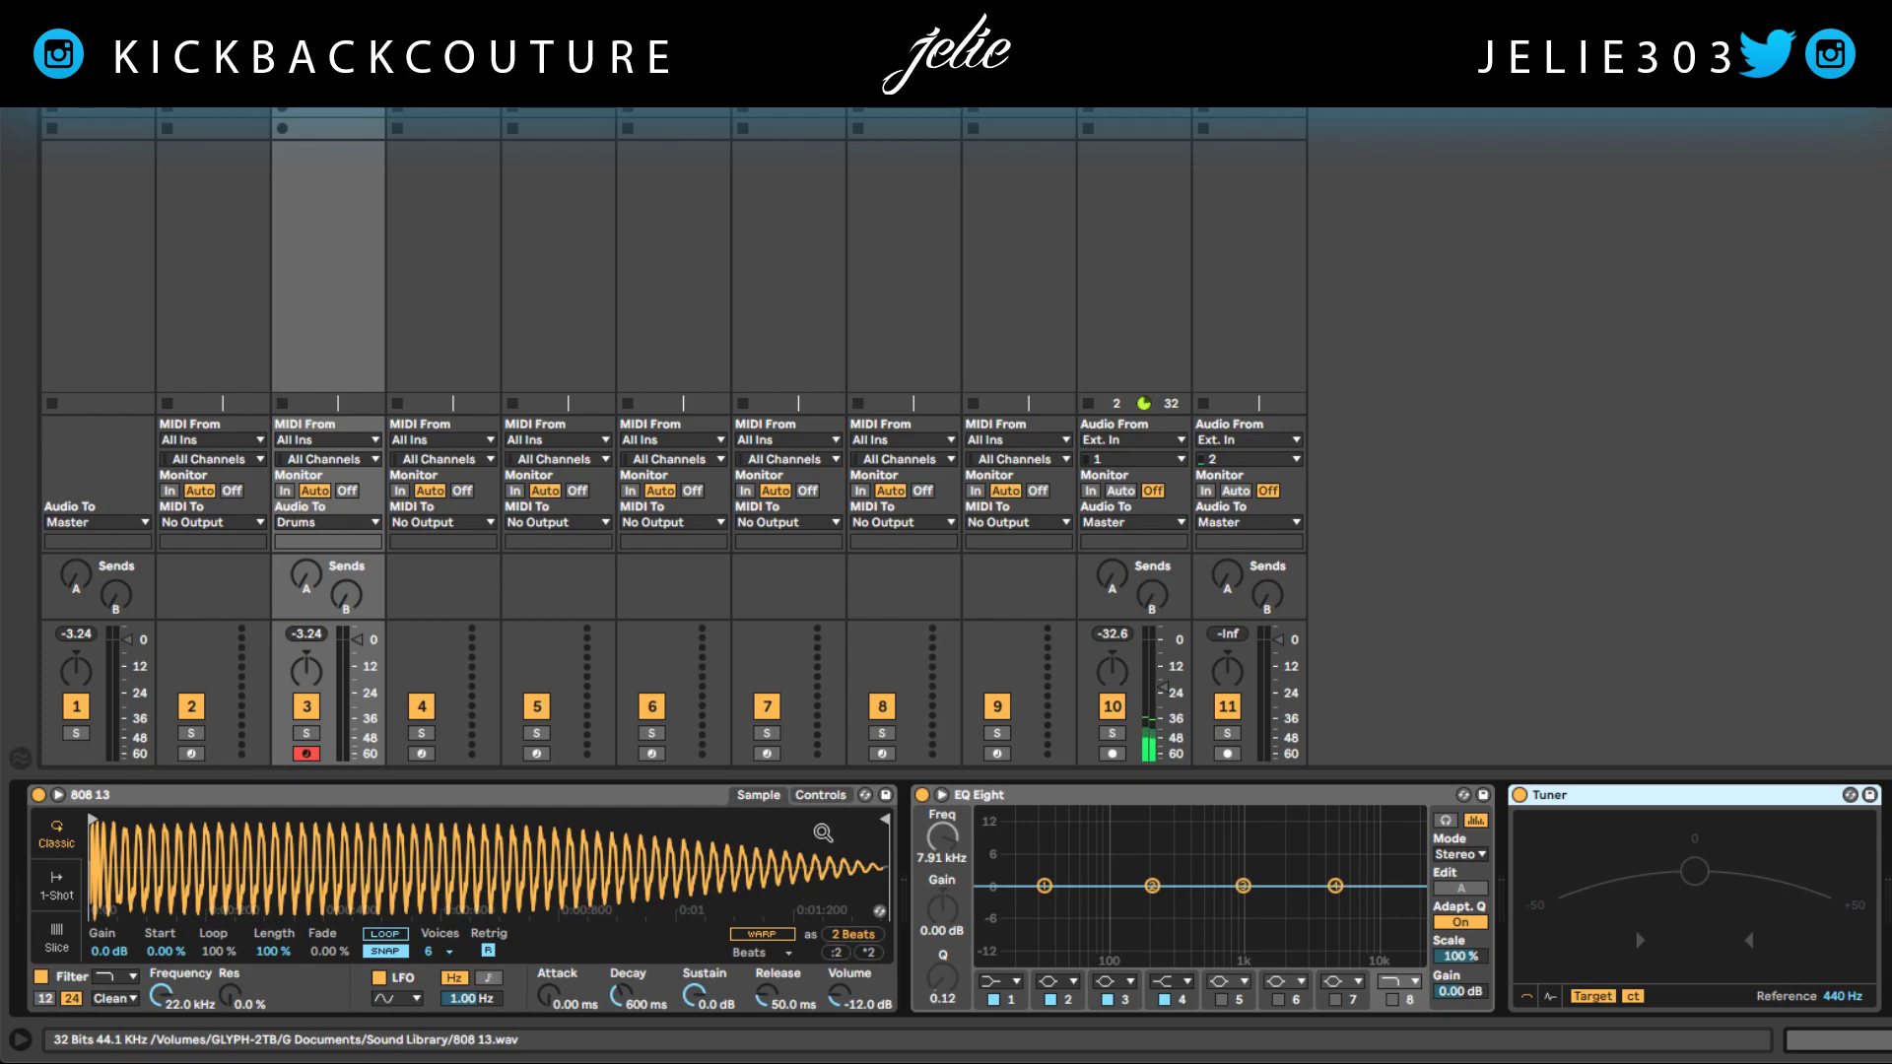
pyautogui.click(818, 796)
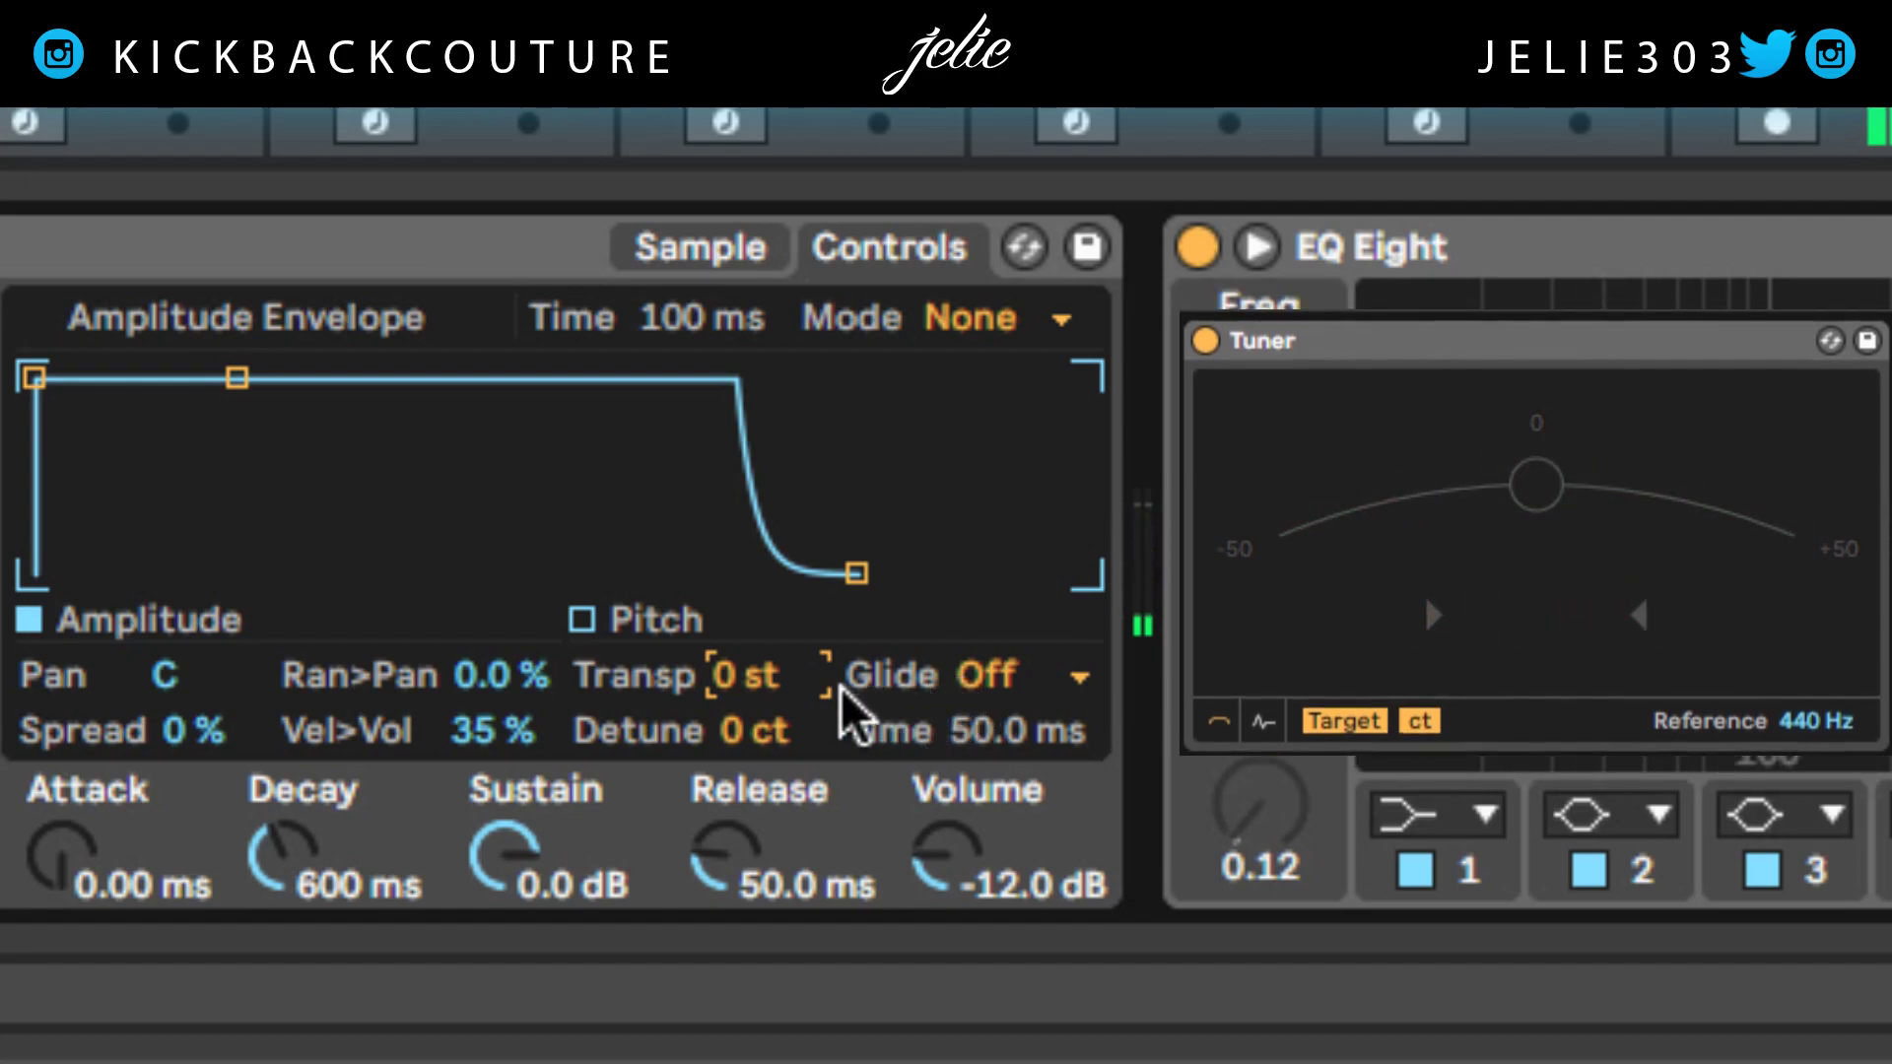
# Transpose the 808 13 sample to -4 st in Simpler, then return to the waveform
pyautogui.moveTo(757, 697)
pyautogui.mouseDown()
pyautogui.moveTo(756, 721)
pyautogui.moveTo(753, 680)
pyautogui.mouseUp()
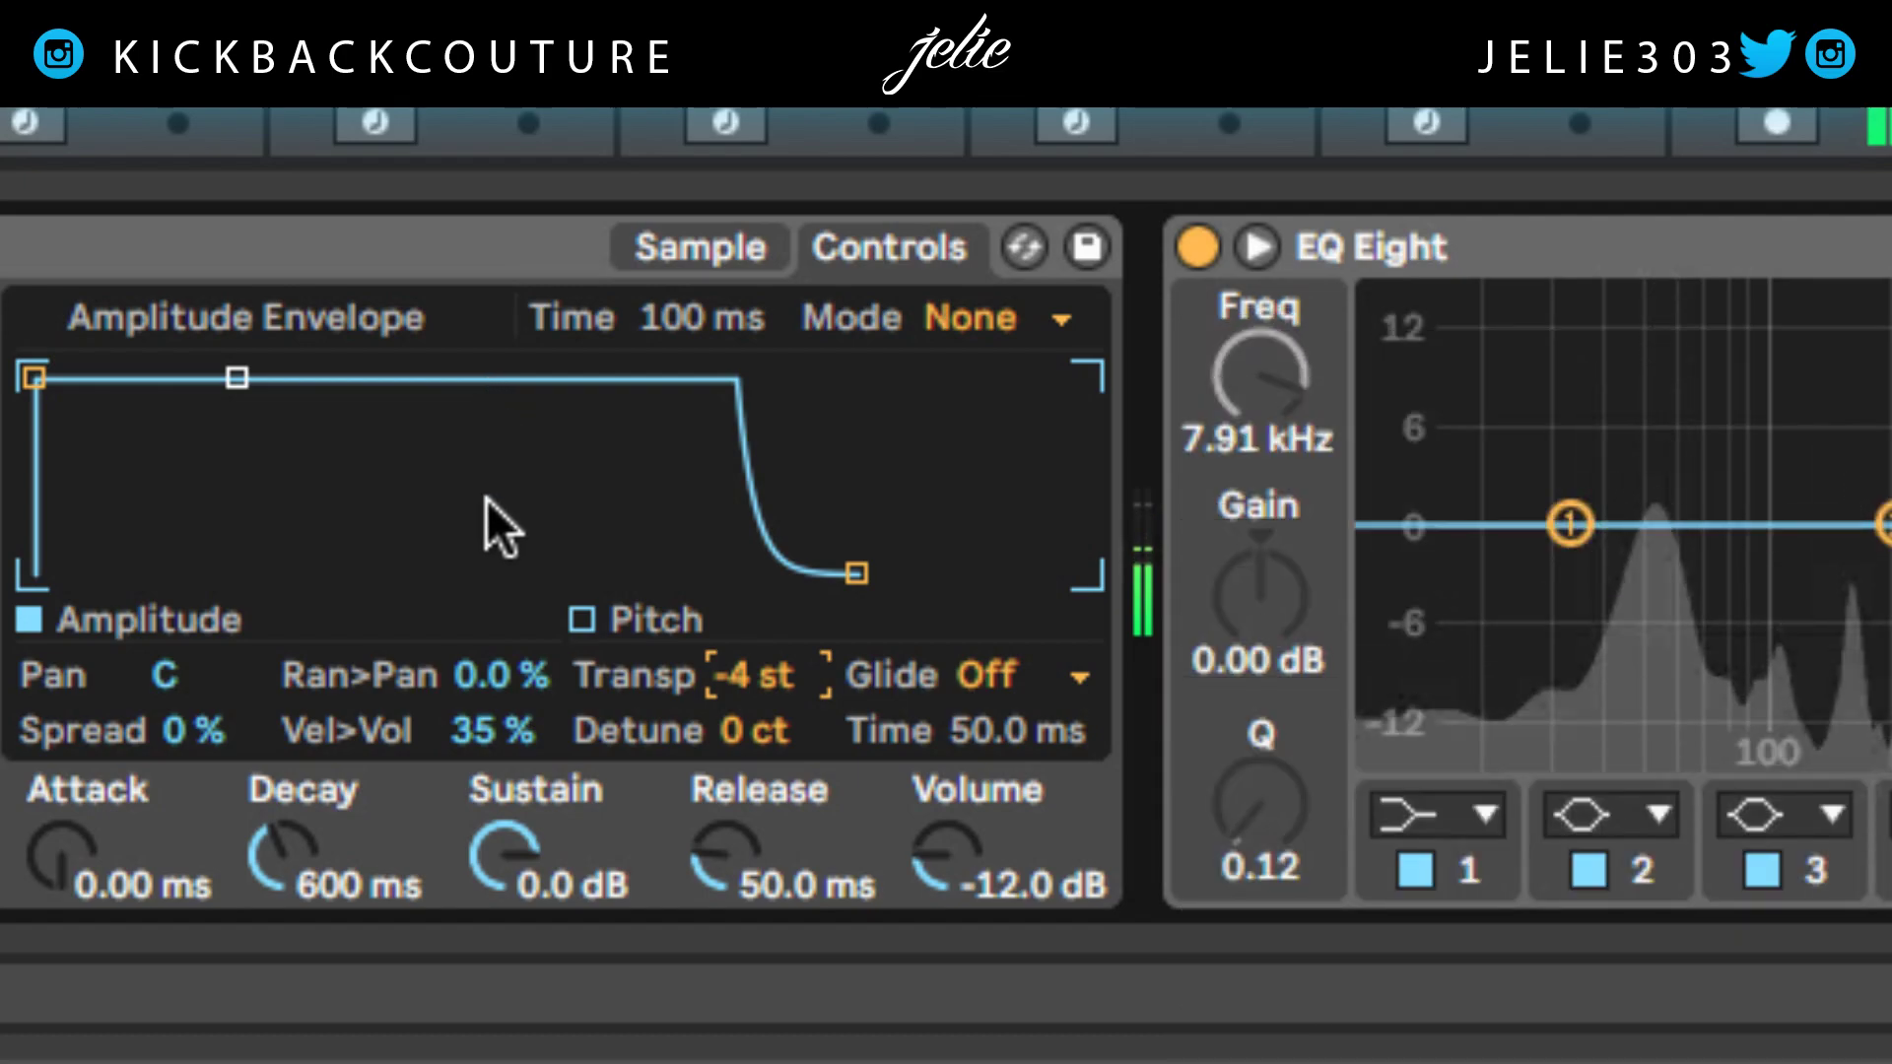
pyautogui.click(678, 248)
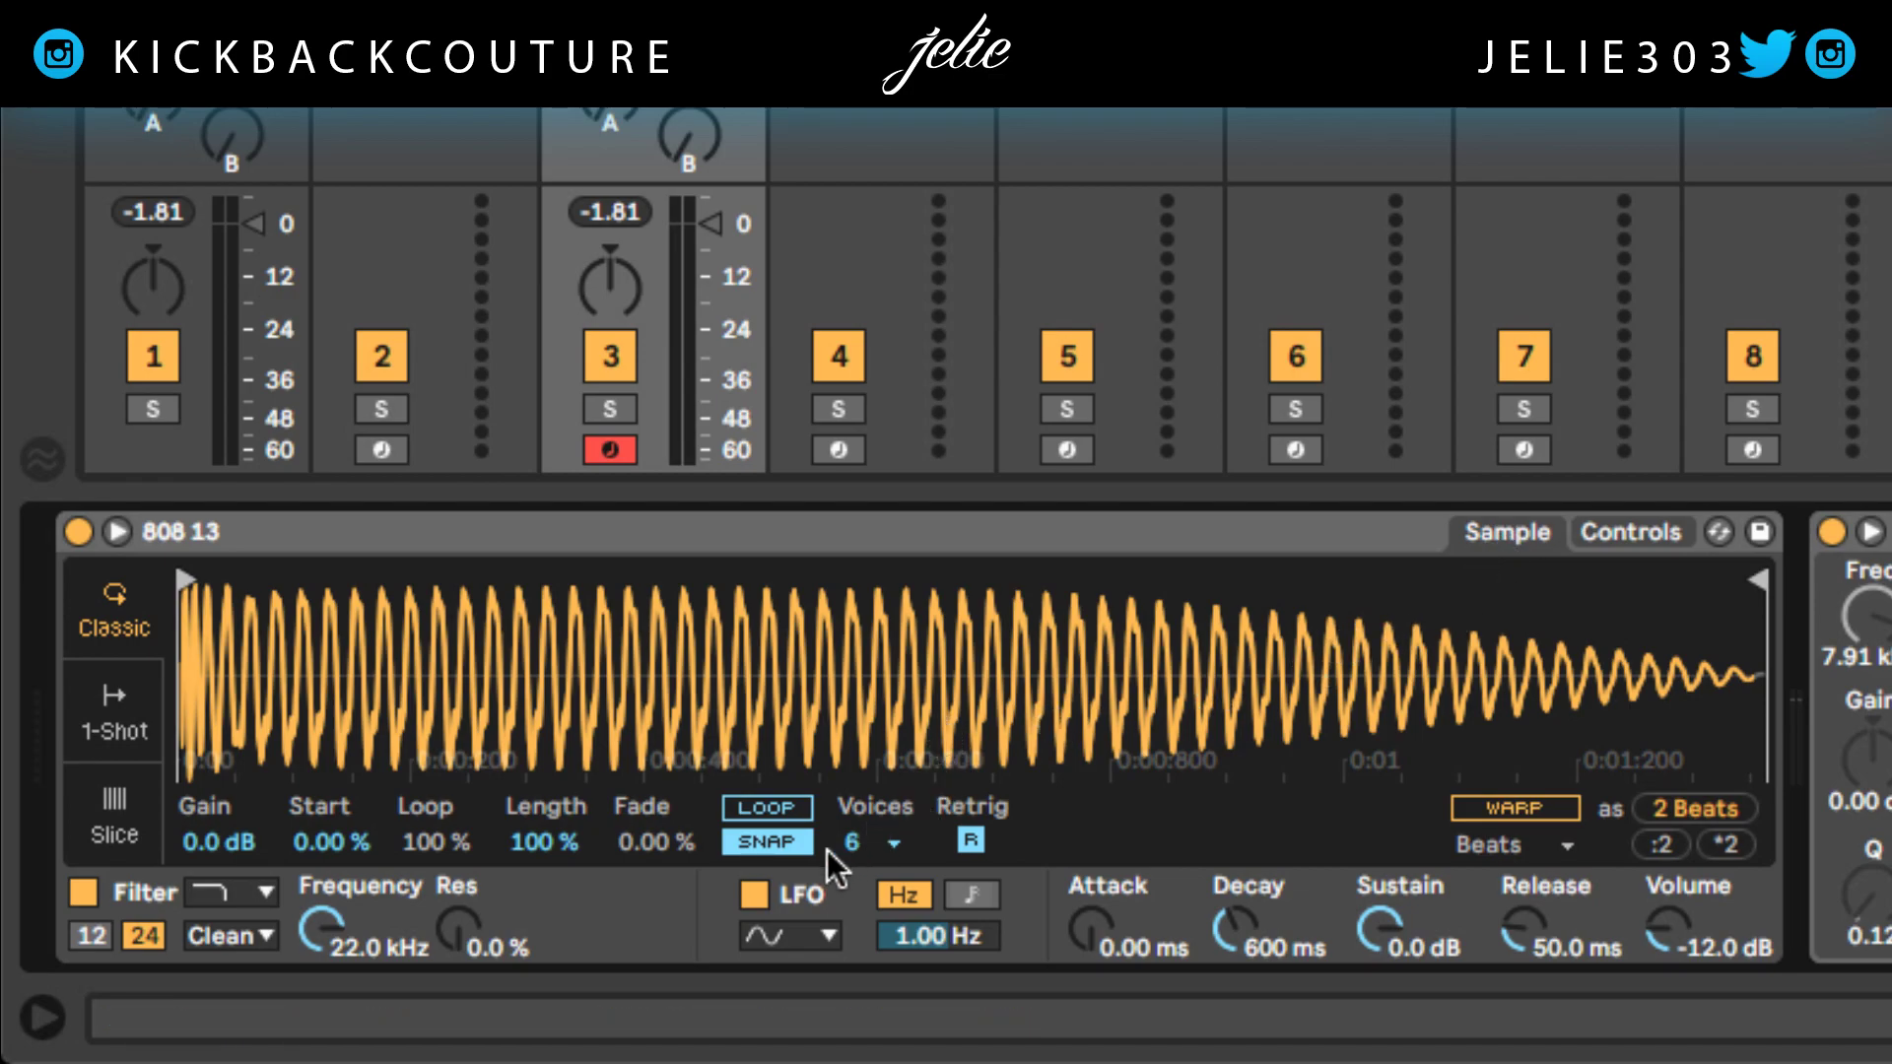
# Turn on Simpler's LOOP with Loop at 0.00 % and Length at 50.0 %
pyautogui.click(771, 804)
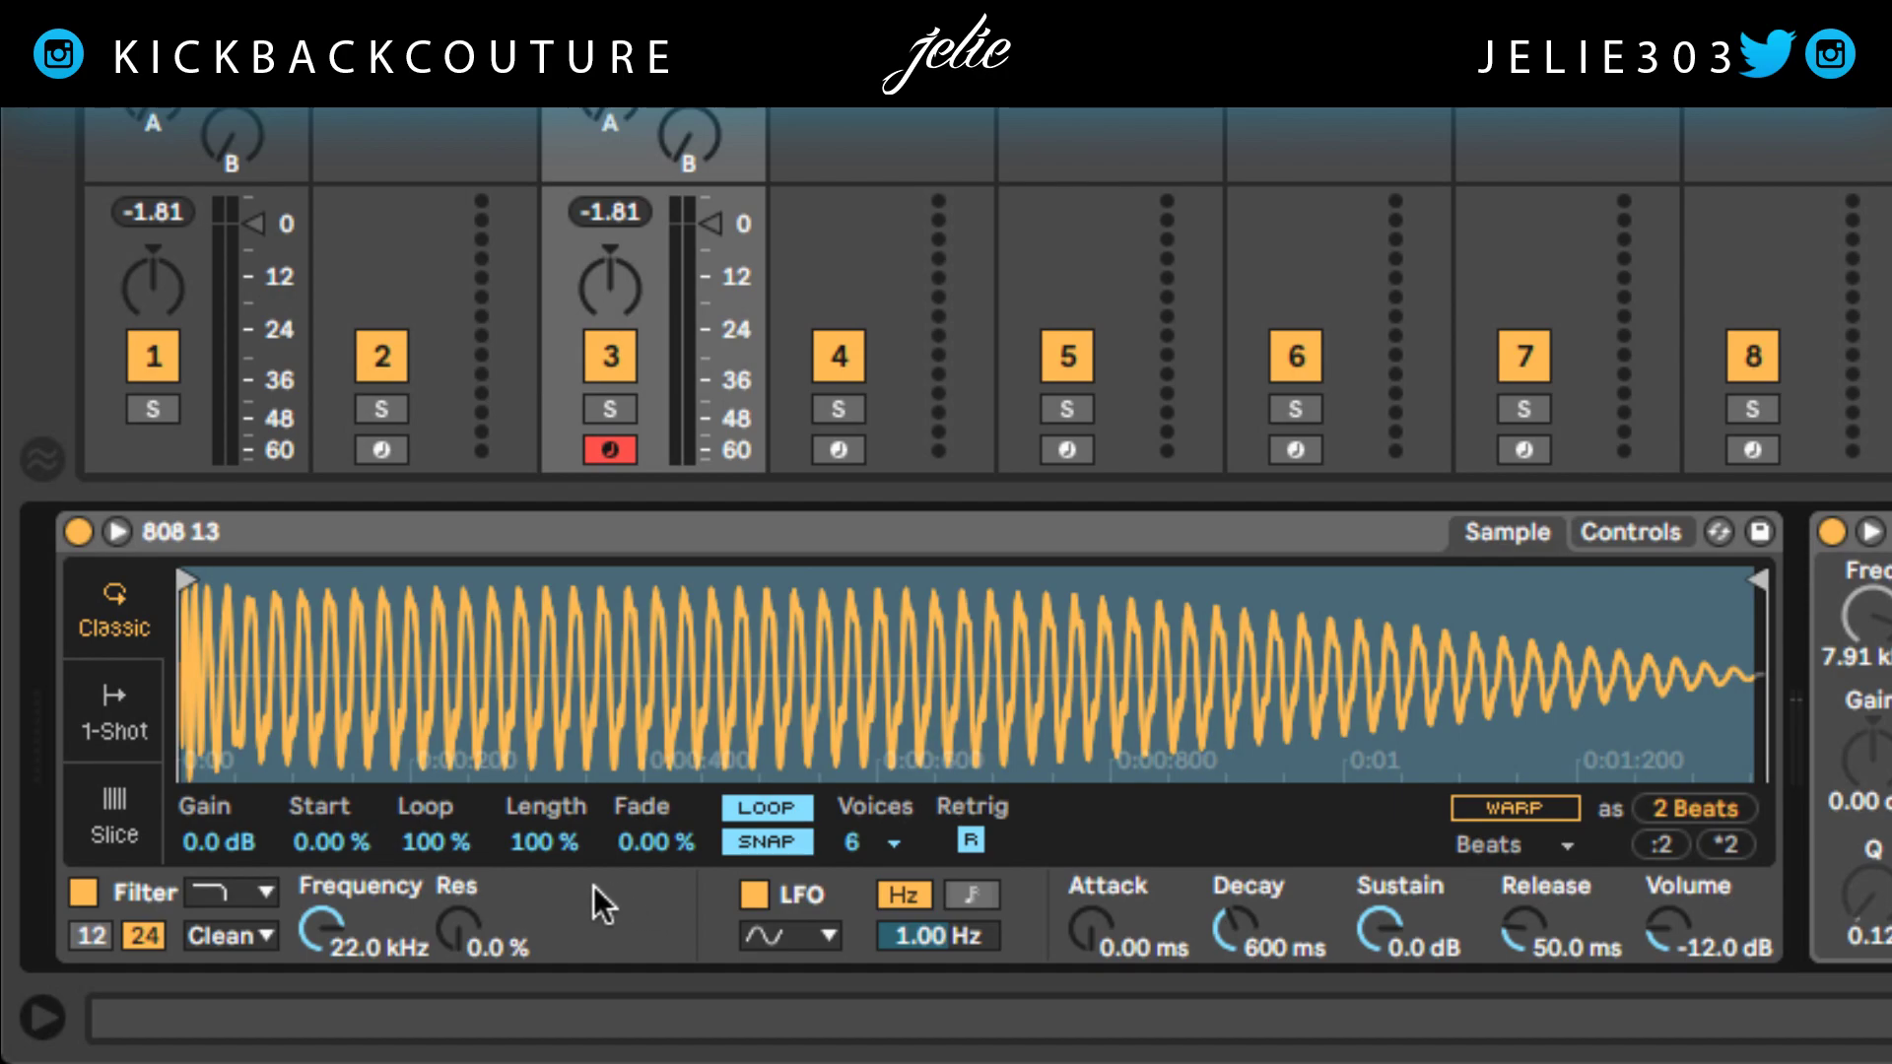
pyautogui.moveTo(532, 842); pyautogui.dragTo(532, 986)
pyautogui.click(438, 847)
pyautogui.moveTo(438, 847); pyautogui.dragTo(527, 787)
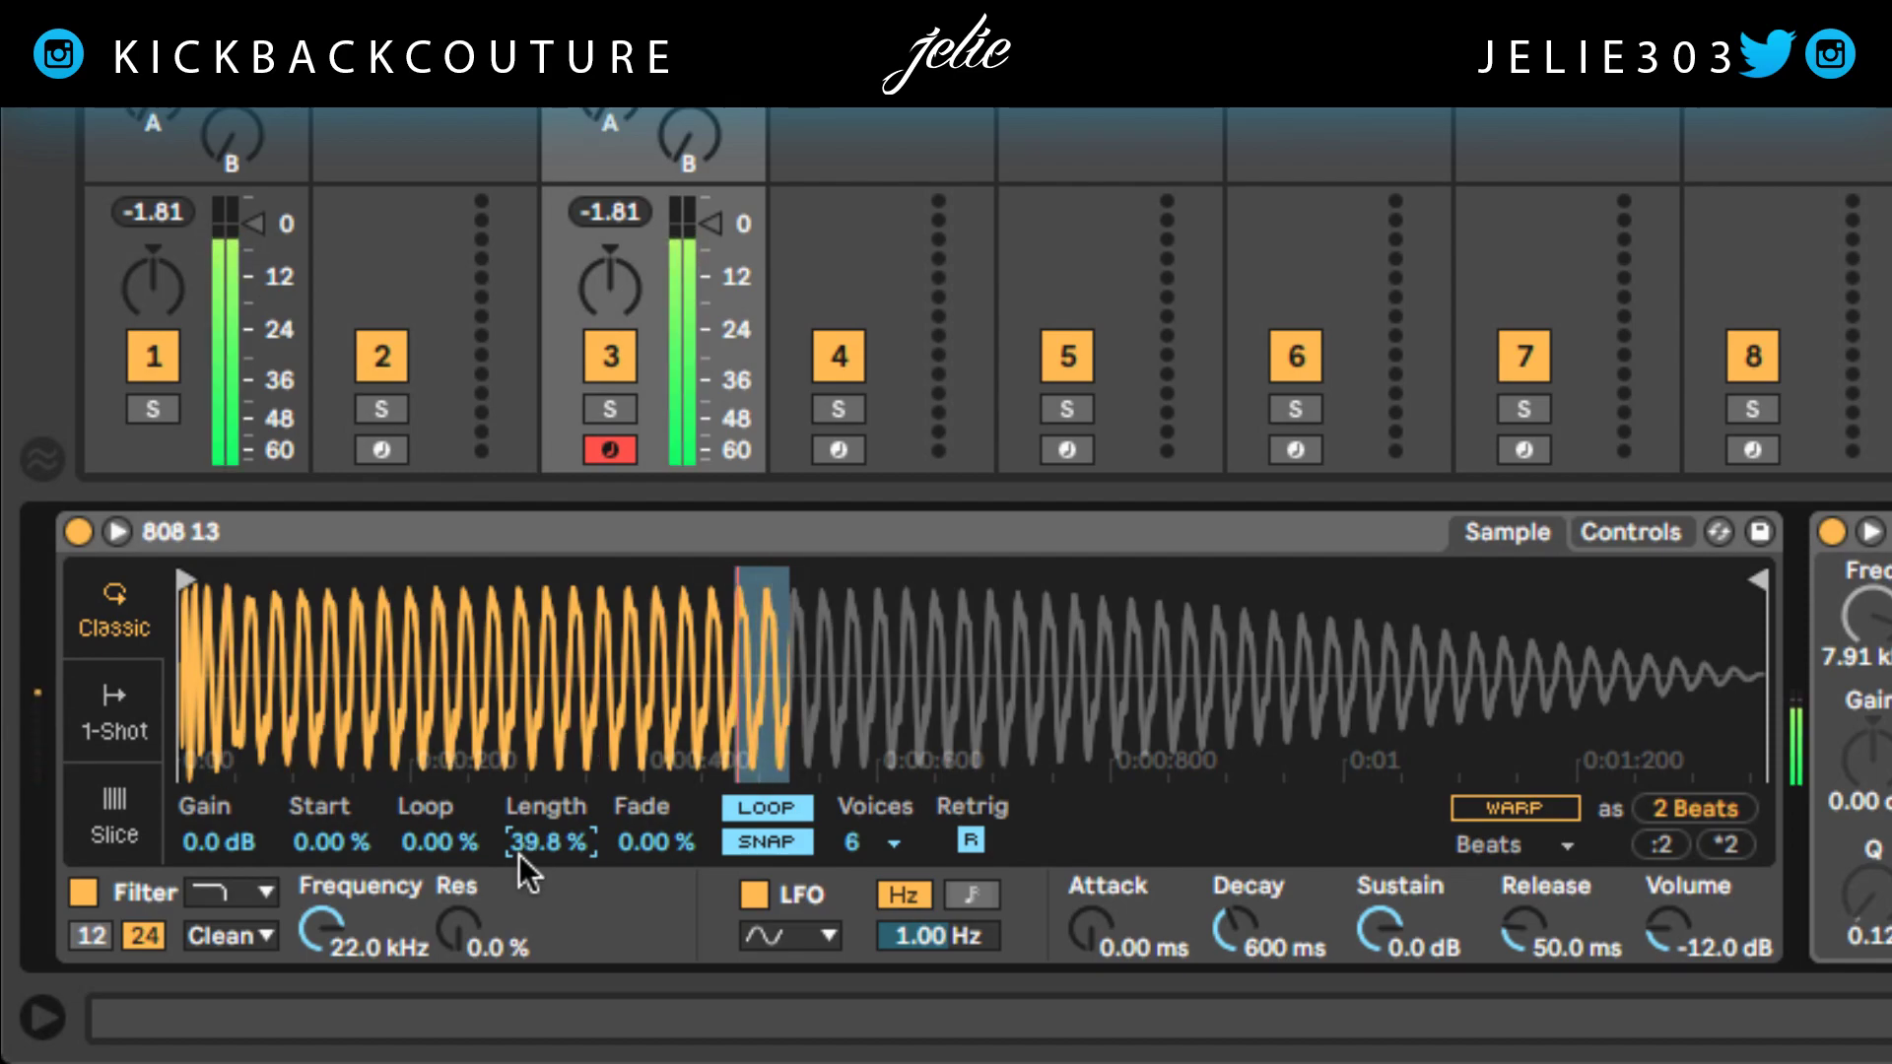
pyautogui.moveTo(536, 854); pyautogui.dragTo(535, 815)
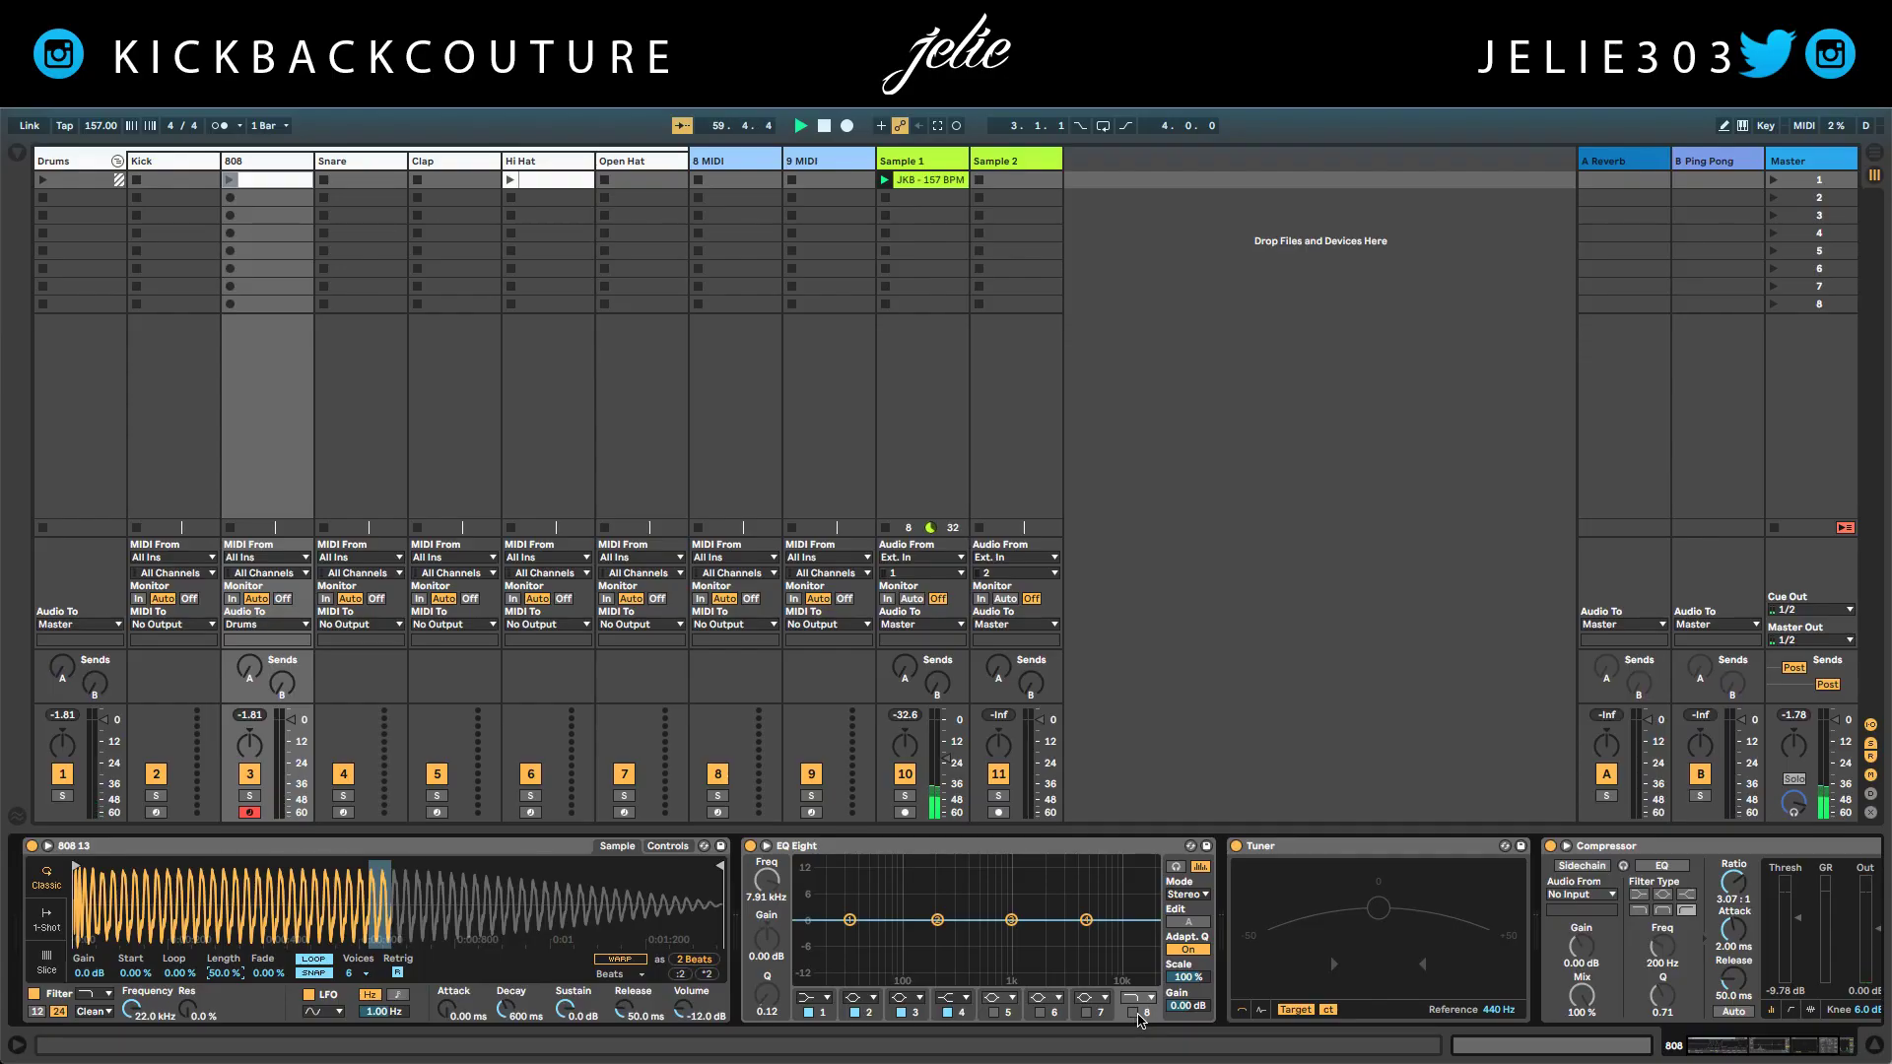
# Enable EQ Eight band 8 as a low-pass, compare it, and raise its cutoff to 18.3 kHz
pyautogui.click(1133, 1013)
pyautogui.click(1133, 1013)
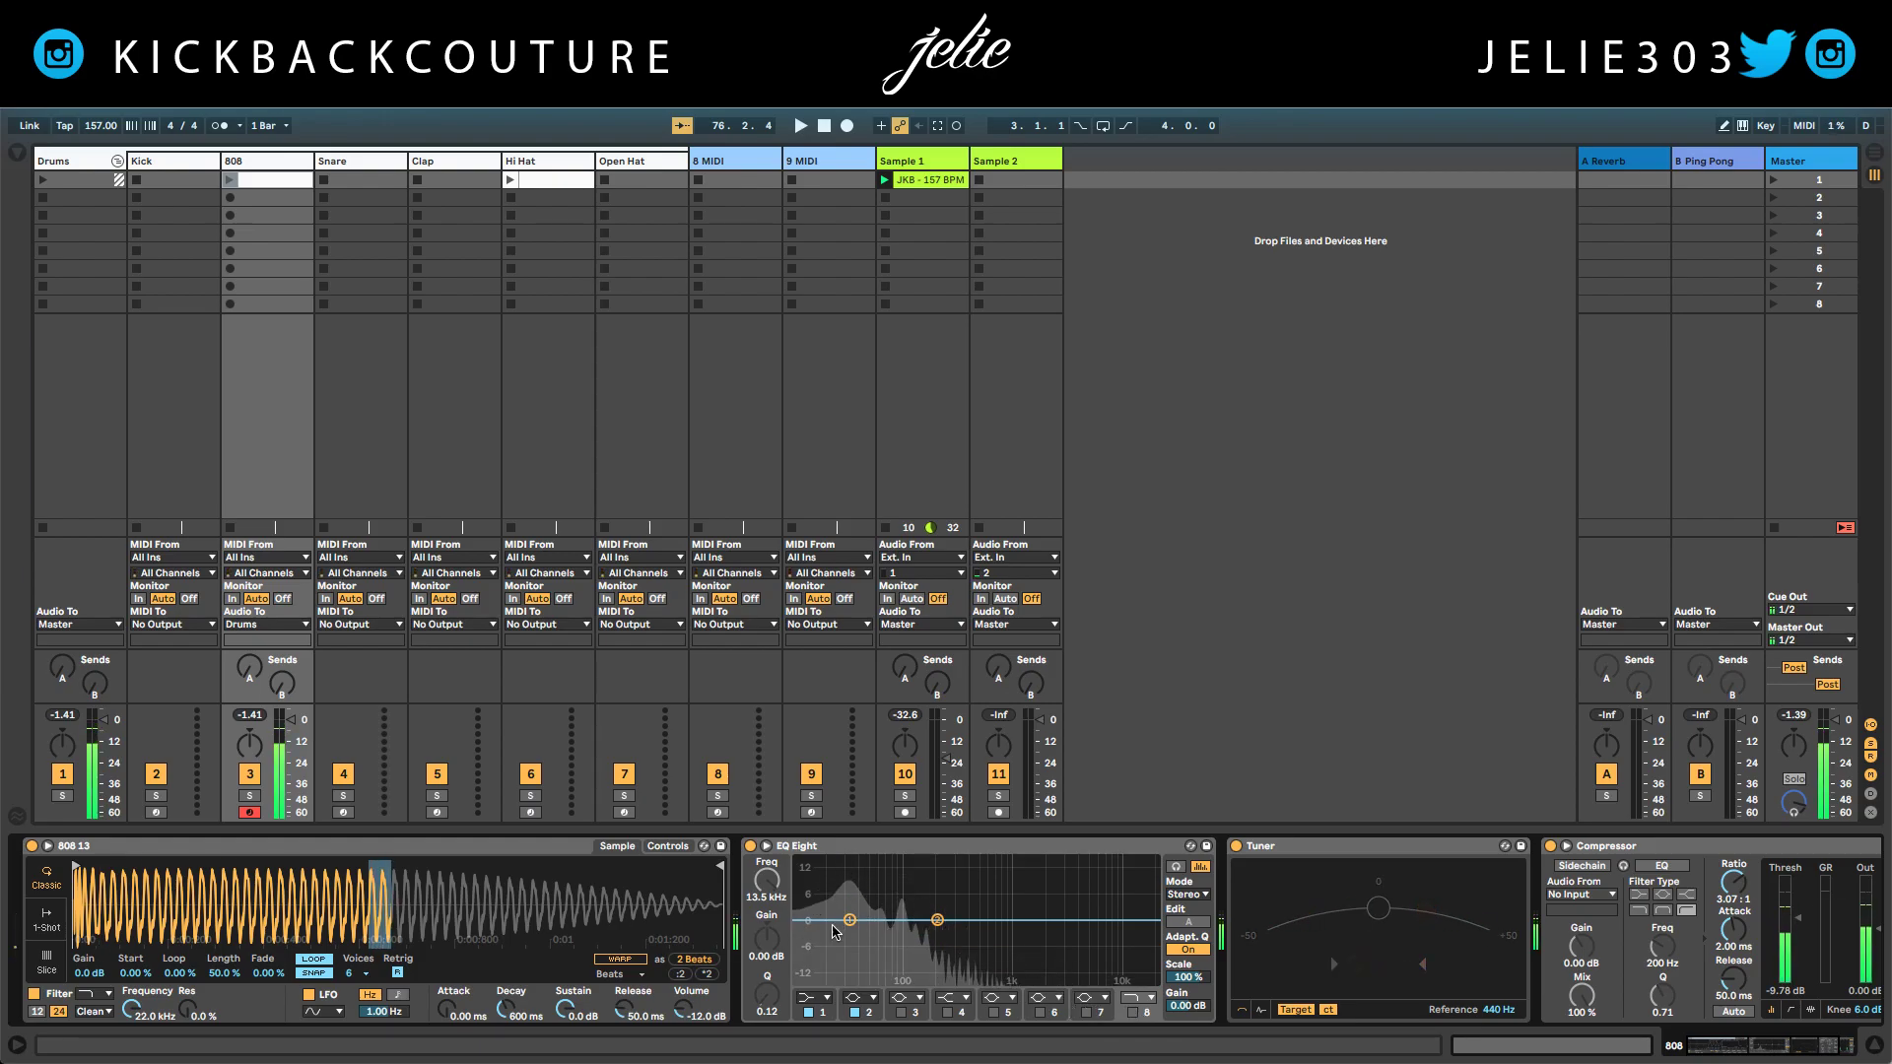
pyautogui.click(1133, 1013)
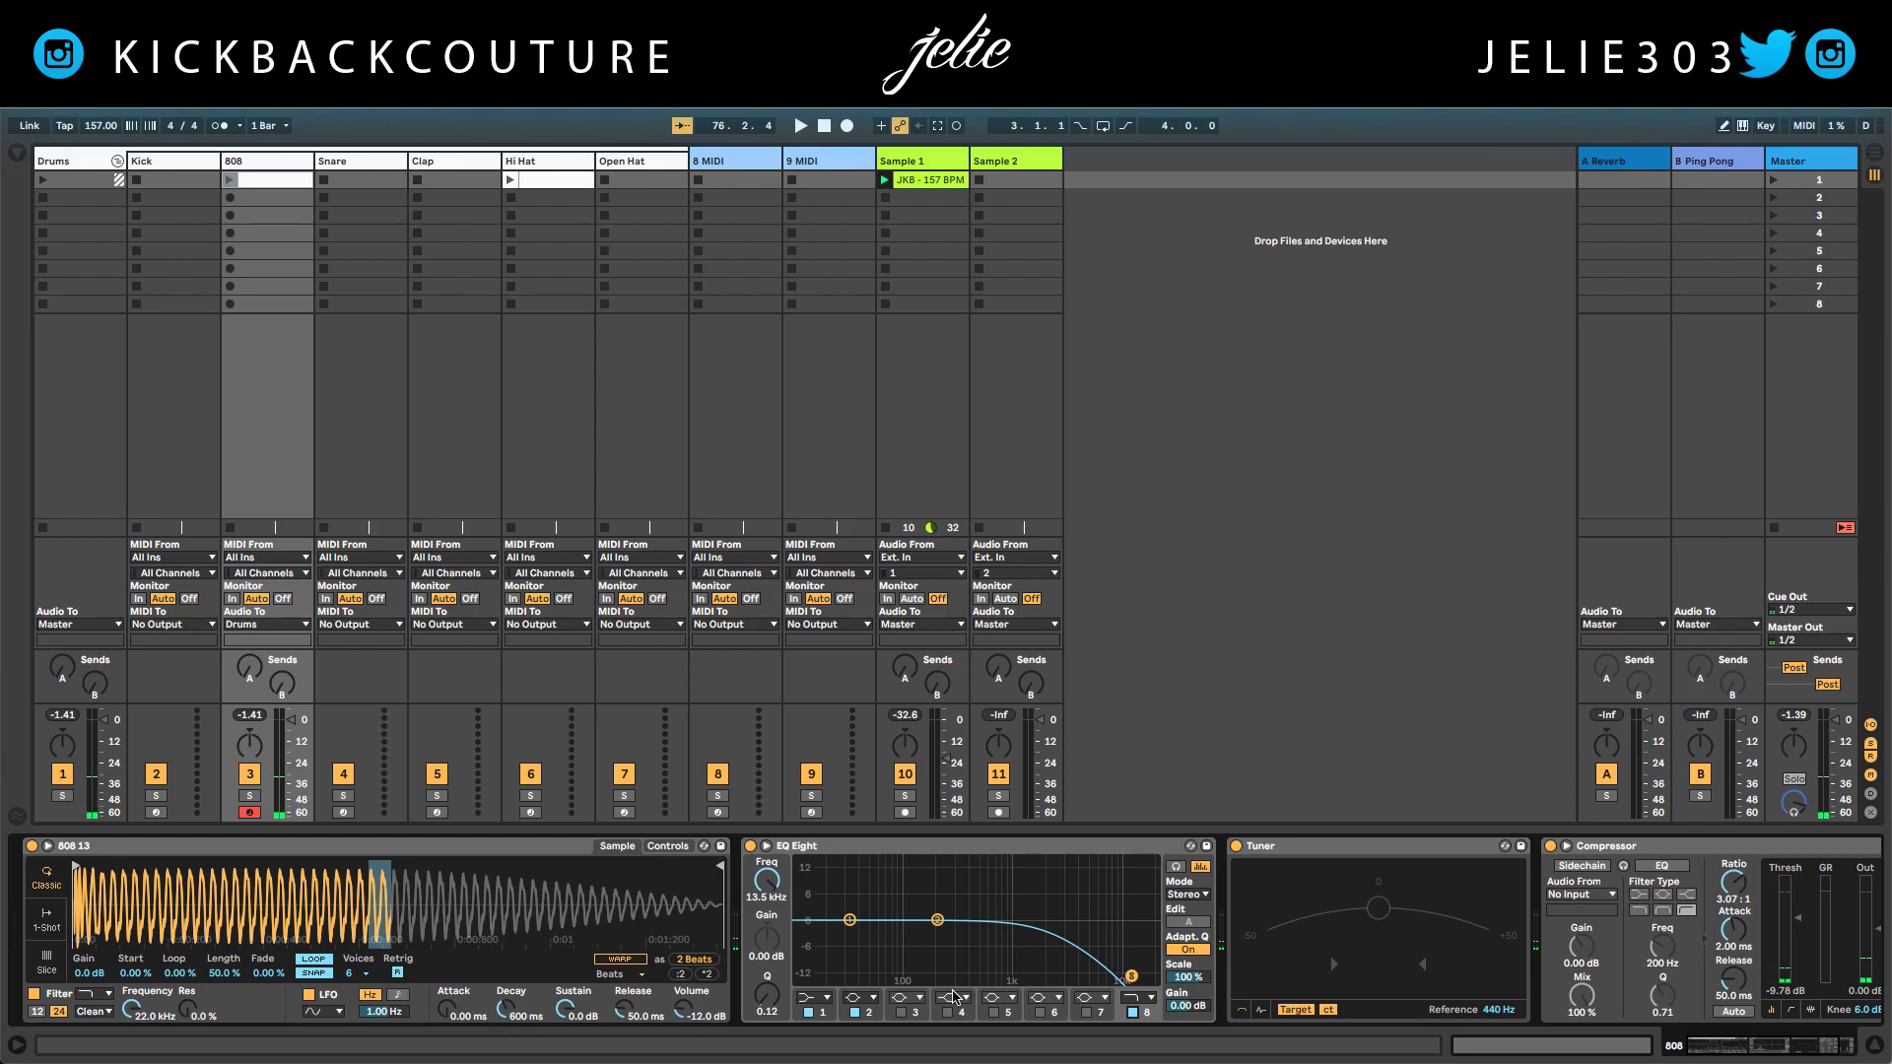
pyautogui.moveTo(754, 892); pyautogui.dragTo(754, 837)
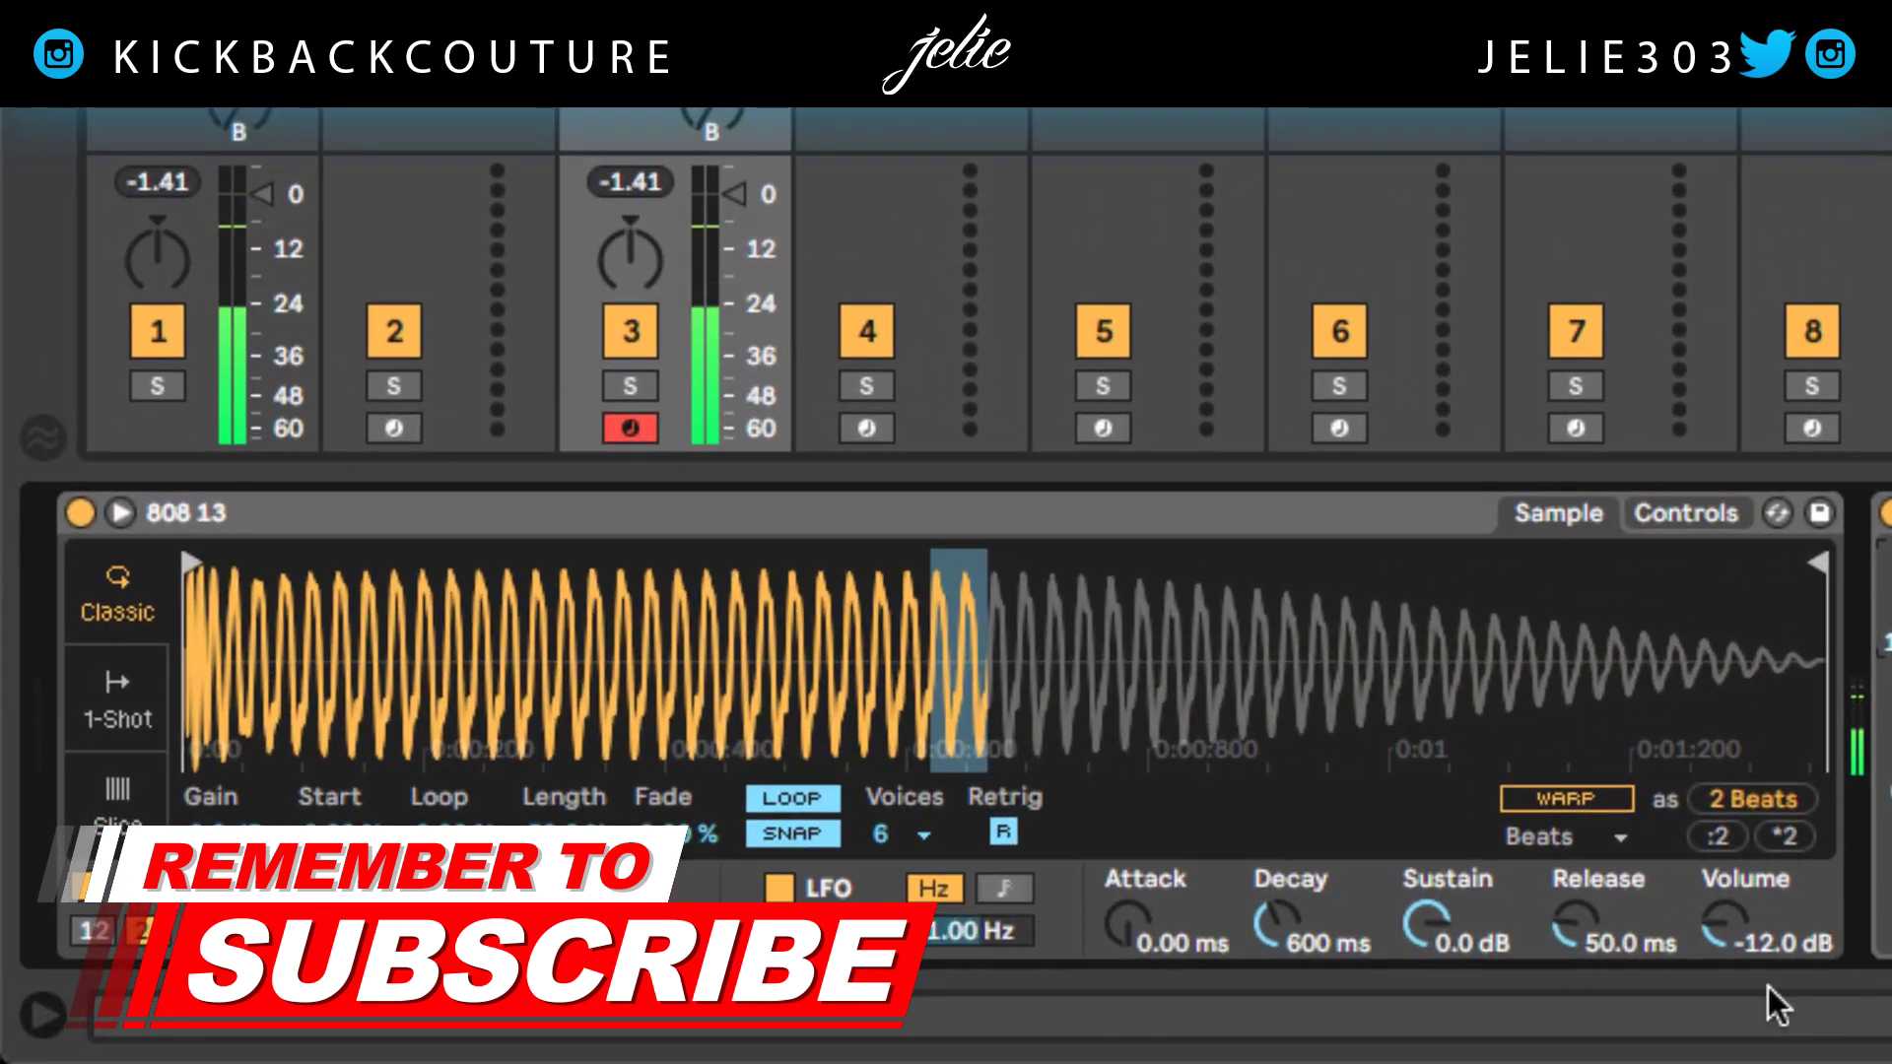
# Switch Simpler to Glide mode with a 111 ms glide time
pyautogui.click(1698, 512)
pyautogui.click(1756, 796)
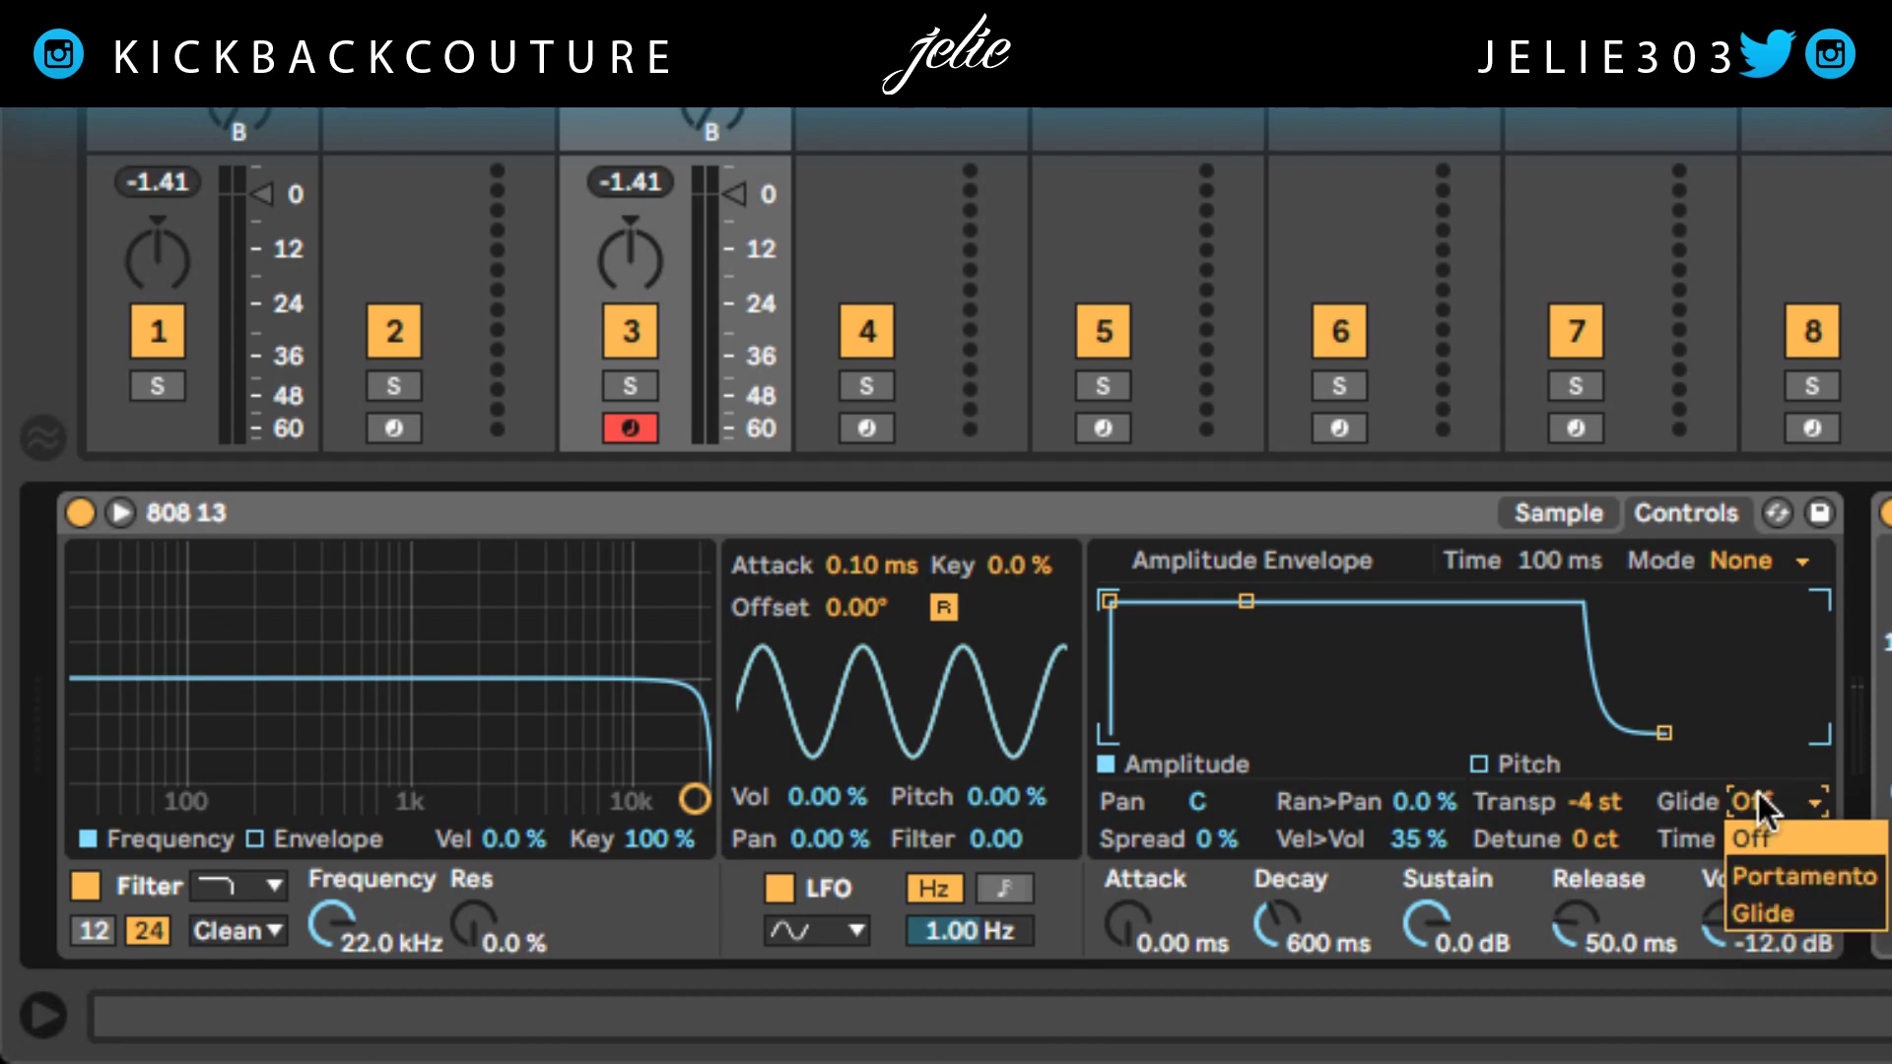
pyautogui.click(1817, 899)
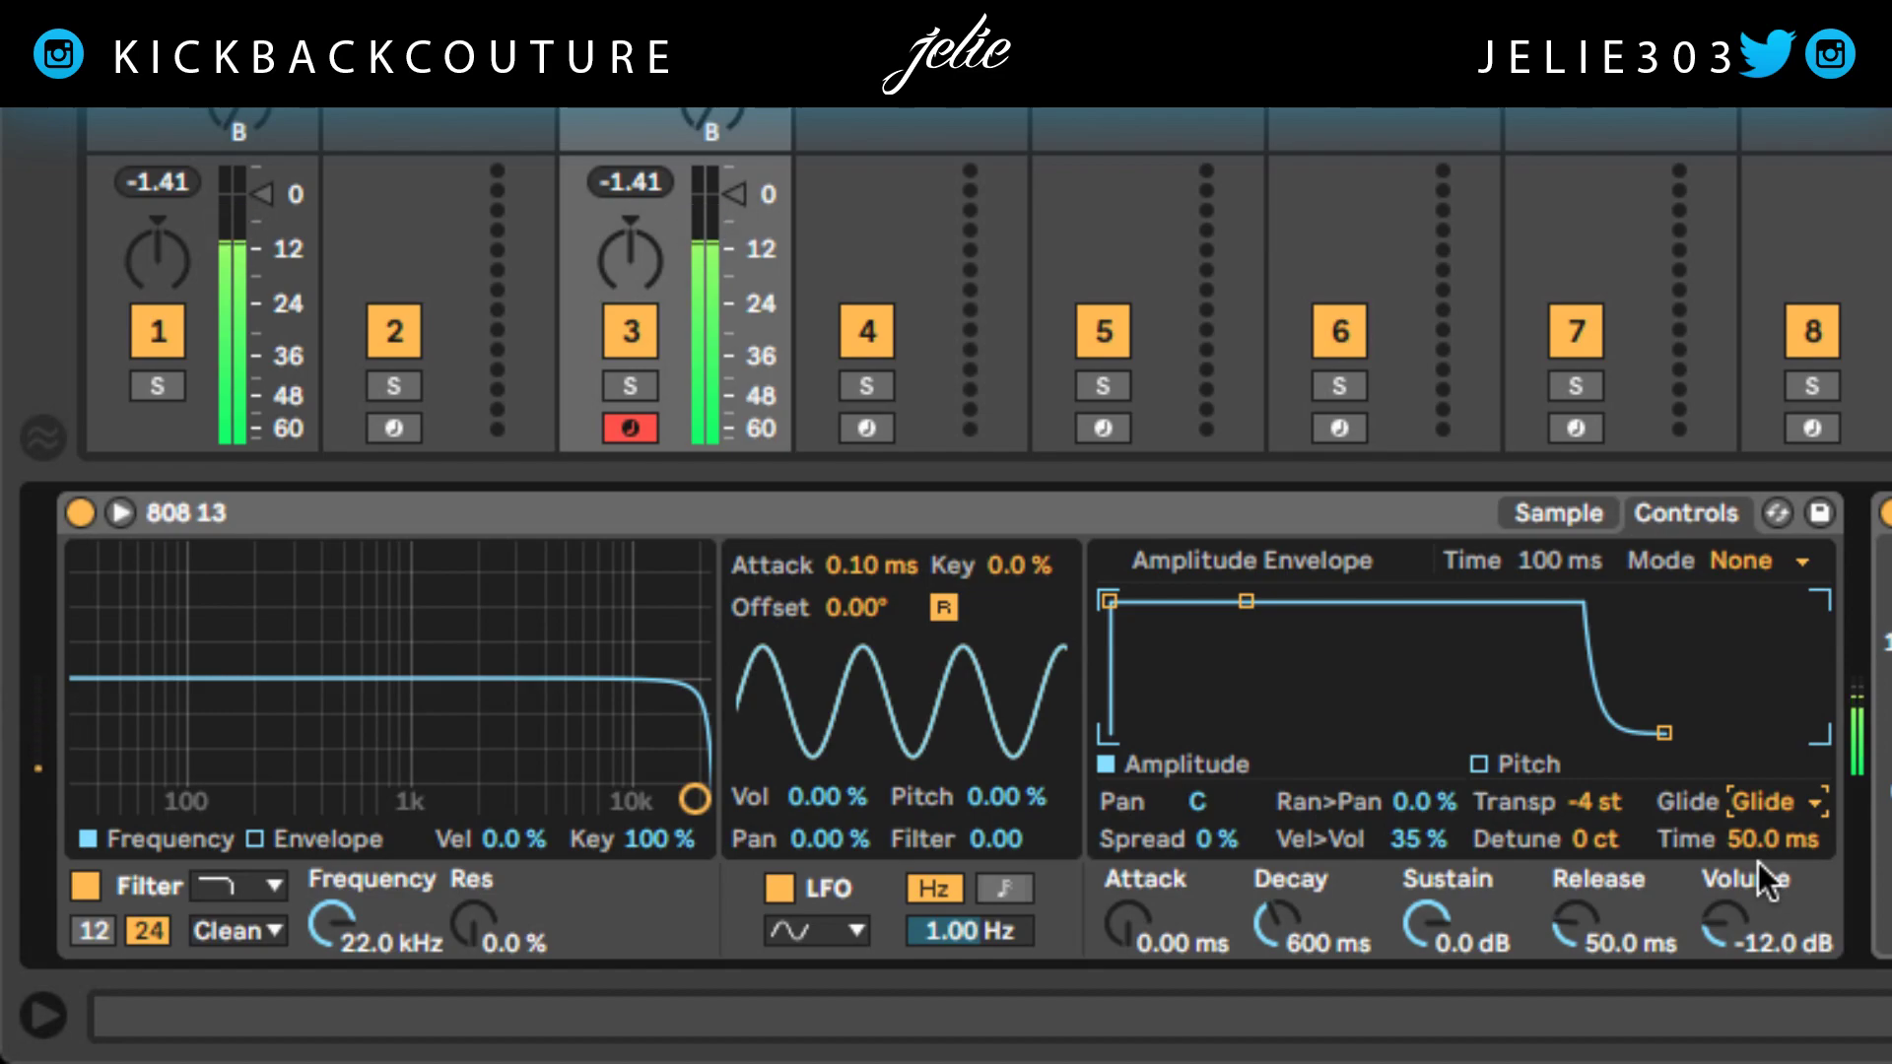
pyautogui.moveTo(1730, 843); pyautogui.dragTo(1730, 748)
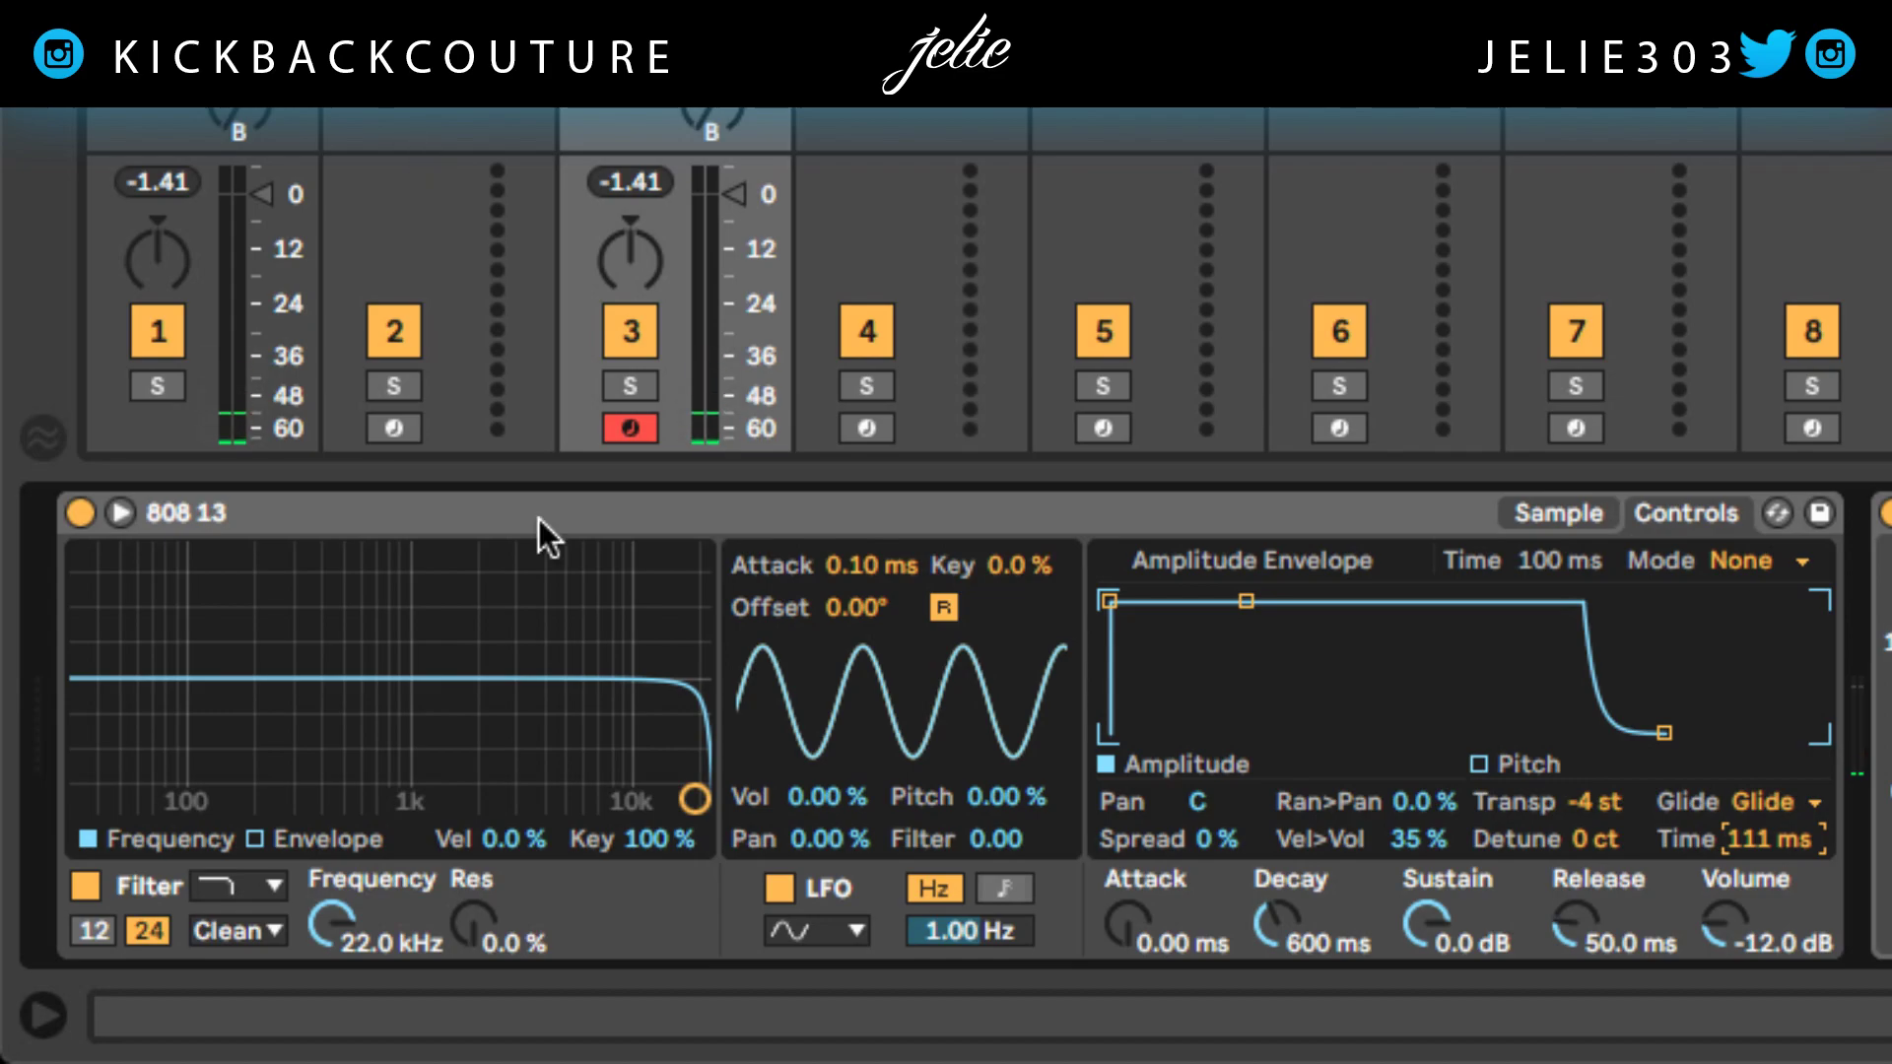
pyautogui.click(1588, 514)
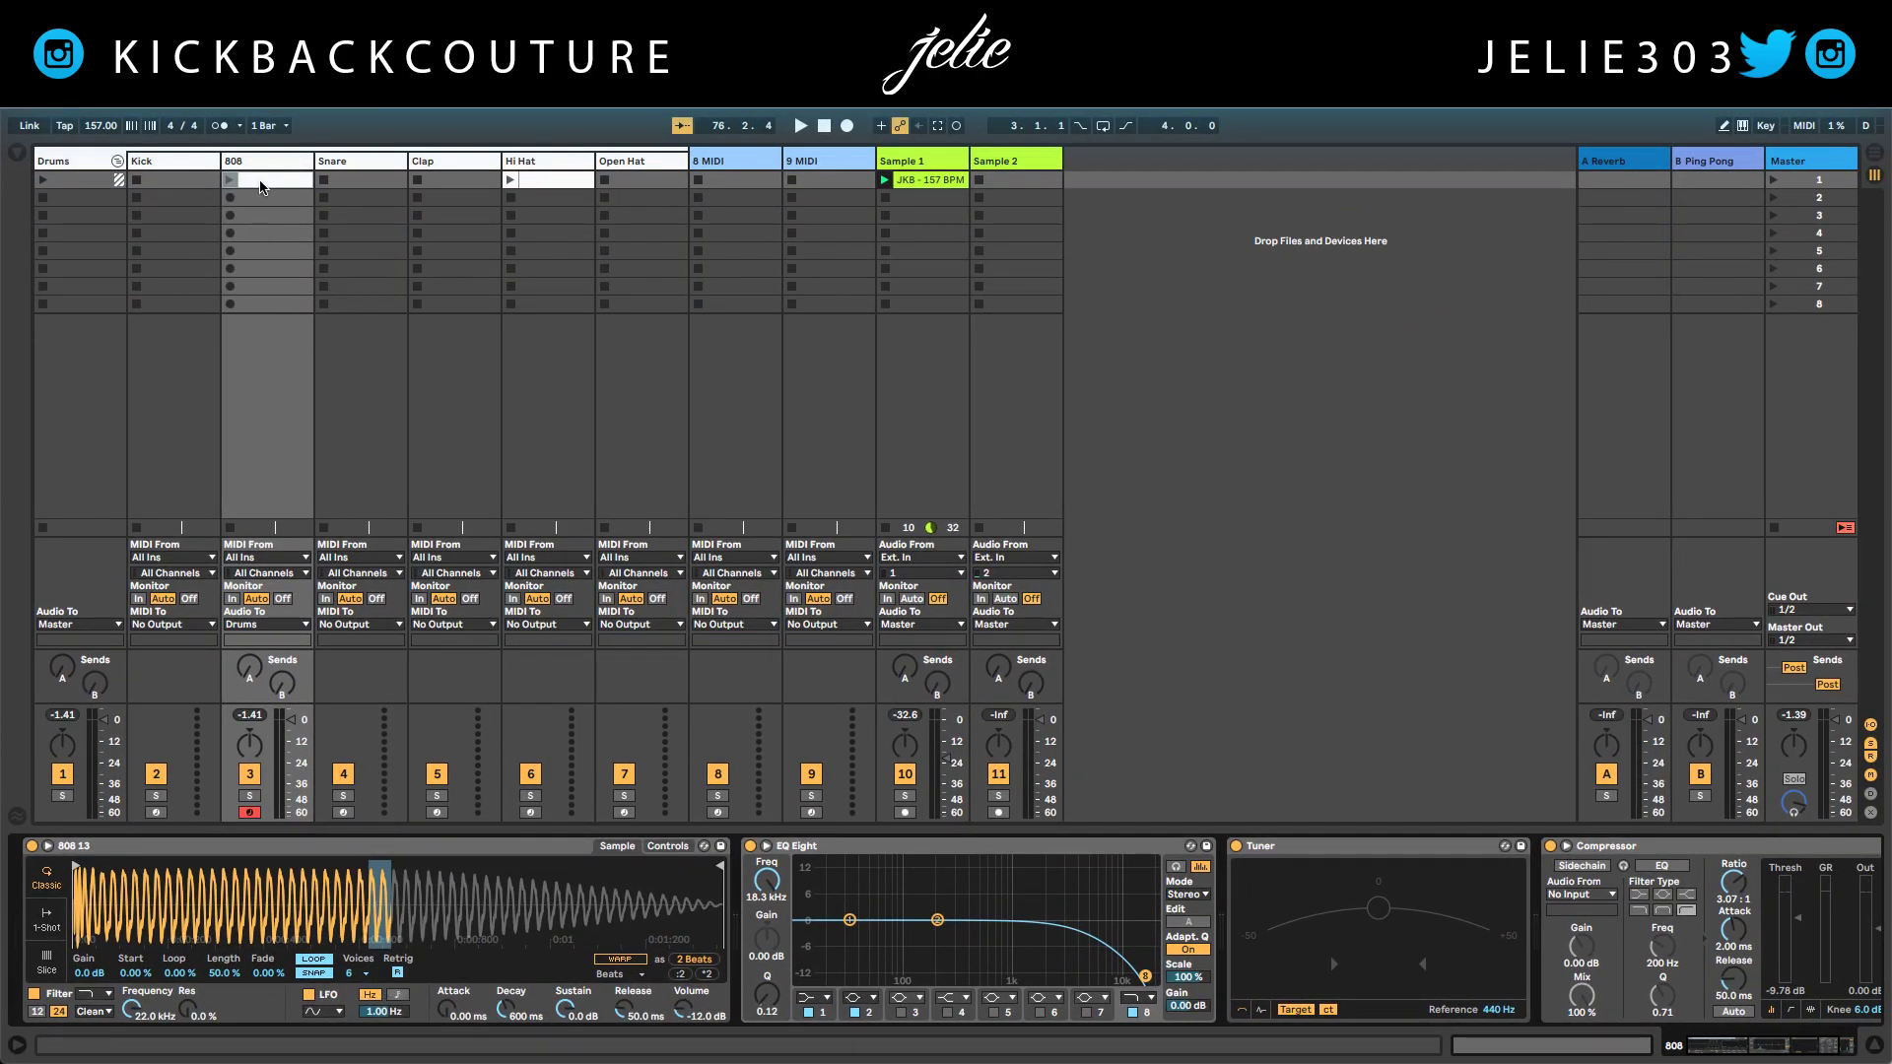
# Show the 808 clip's A2–A4 bassline in an enlarged note editor and start playback
pyautogui.click(262, 187)
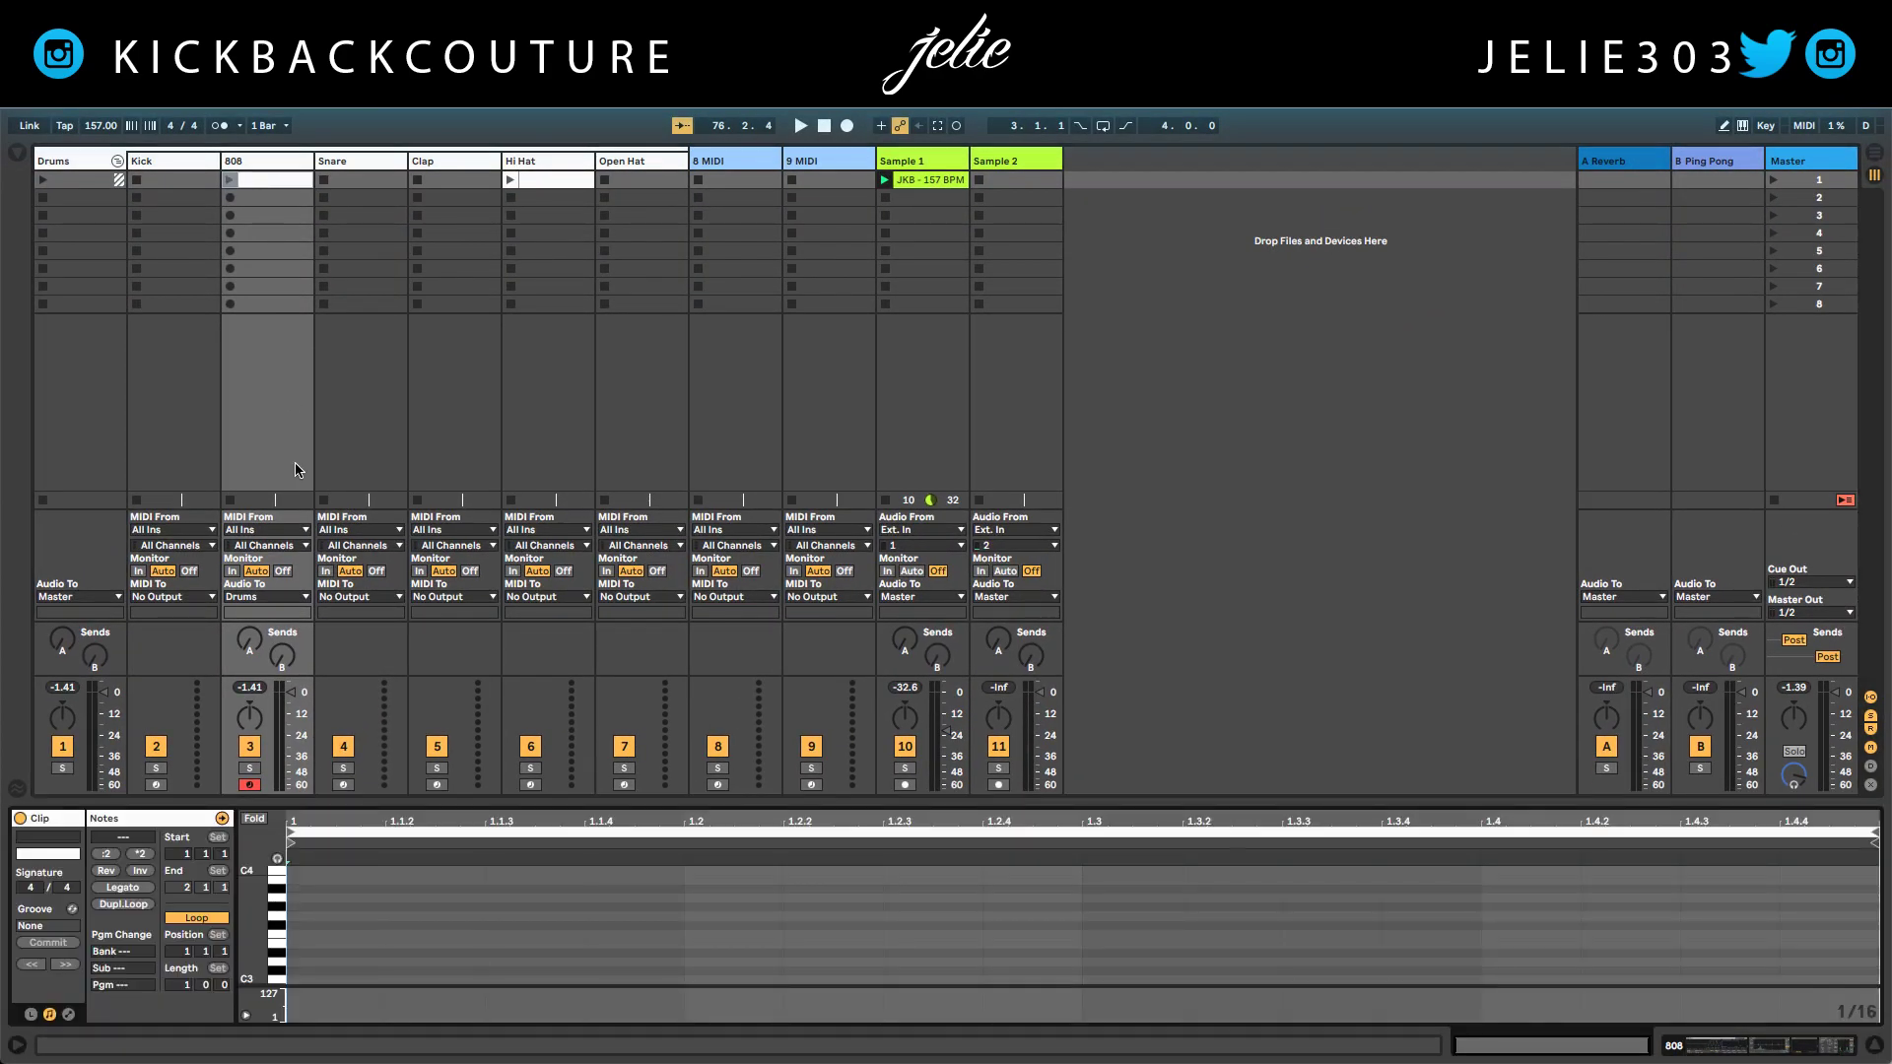
pyautogui.moveTo(378, 793); pyautogui.dragTo(379, 271)
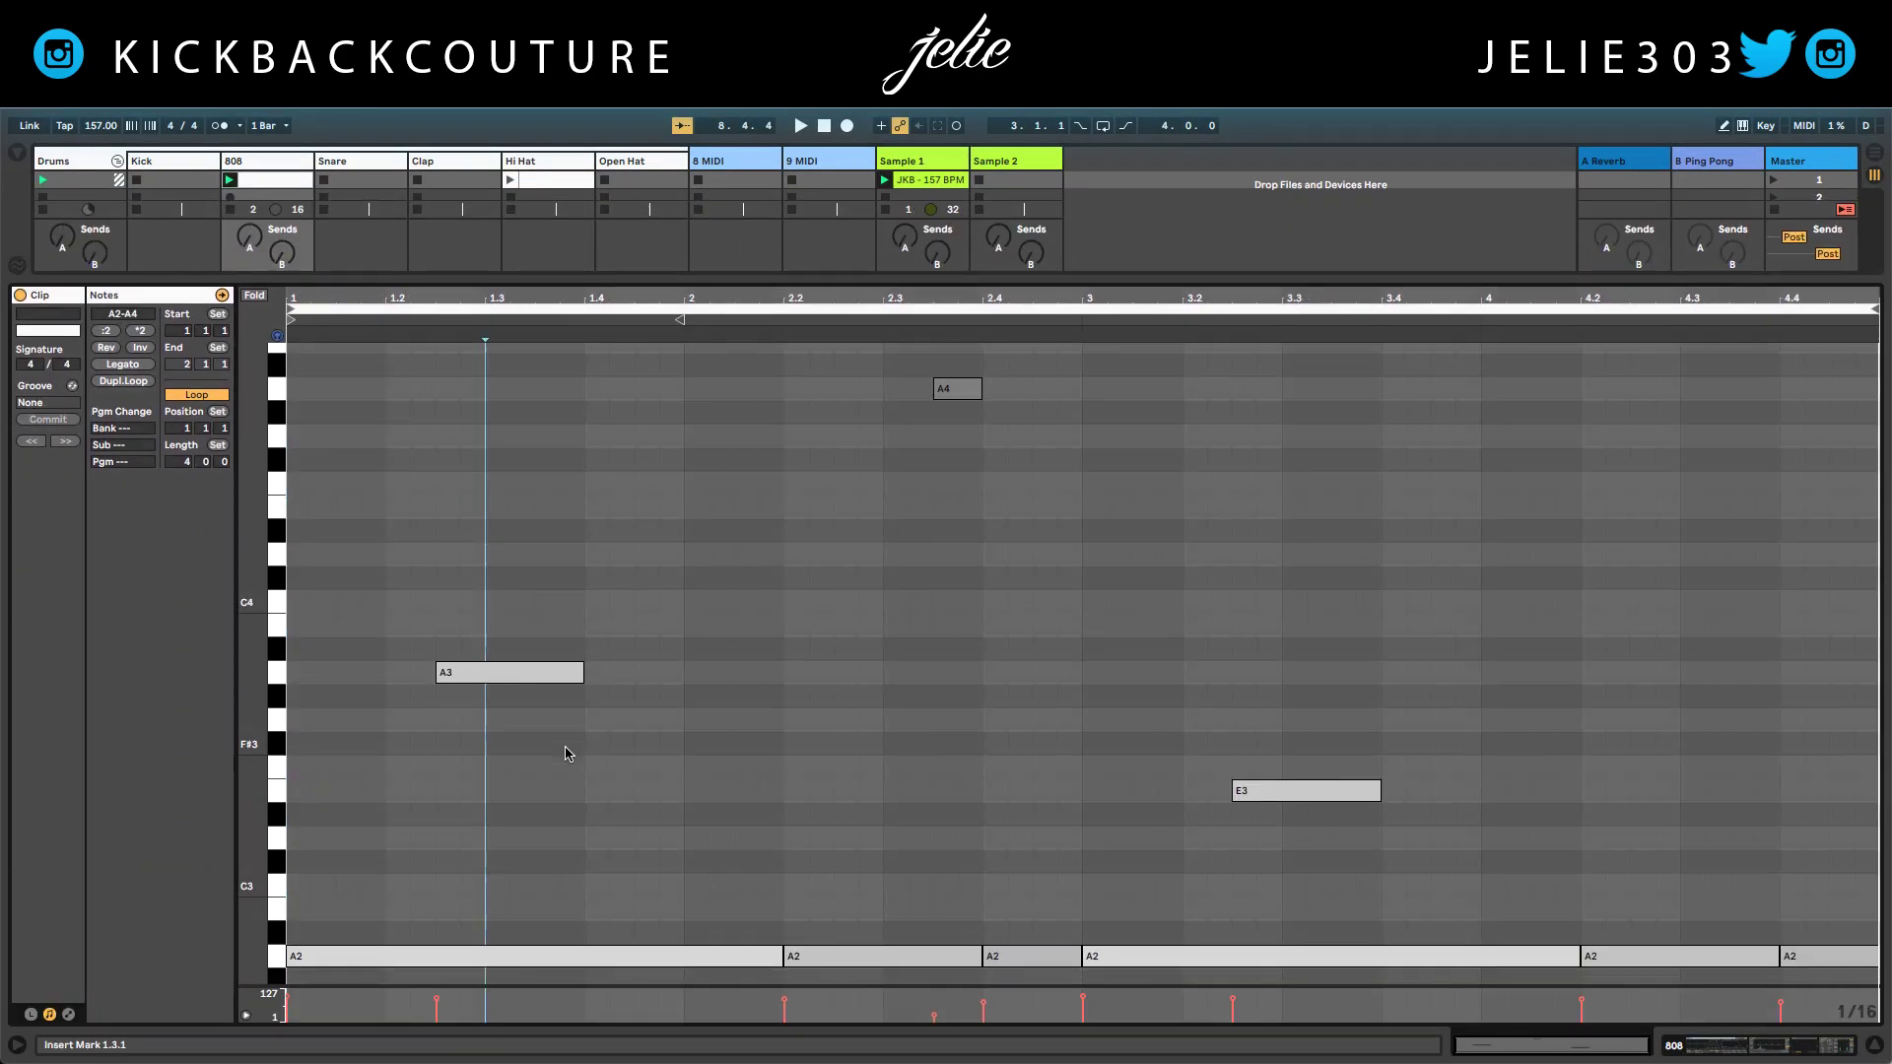
pyautogui.scroll(-1, 565, 751)
pyautogui.press('space')
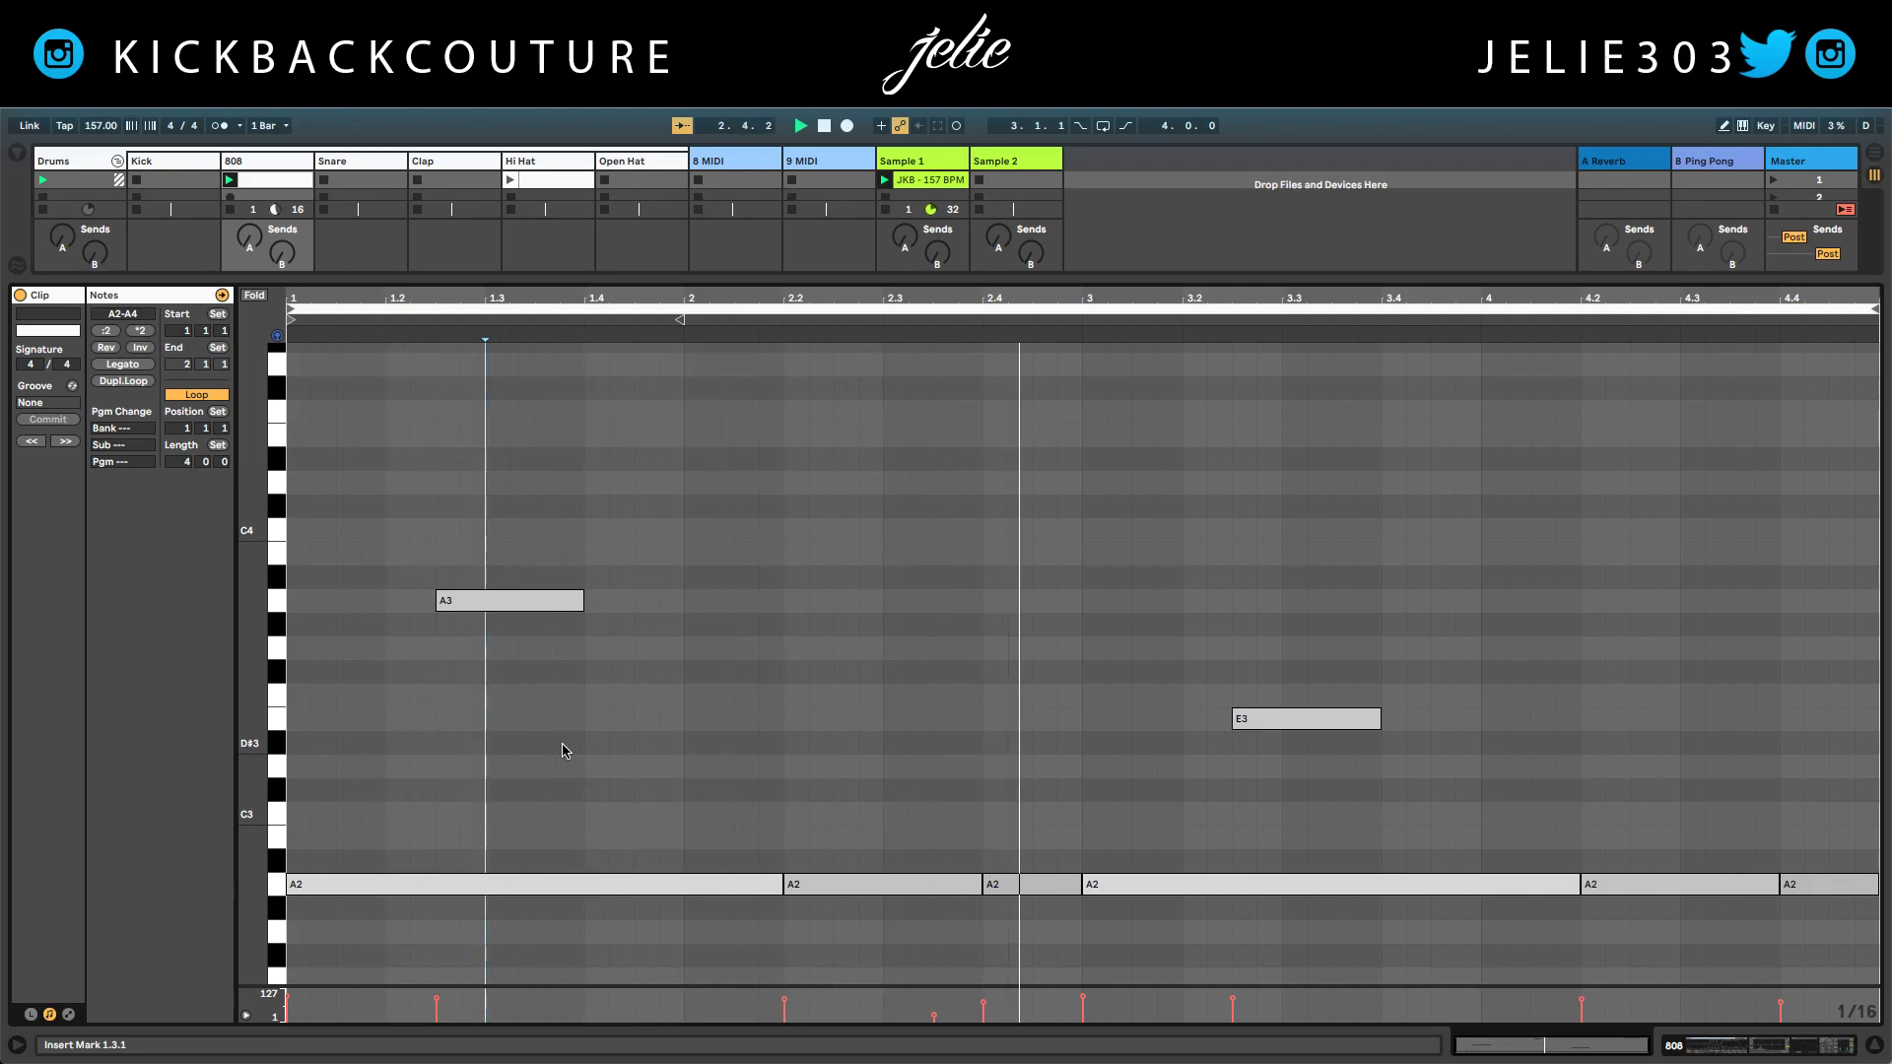
pyautogui.scroll(2, 563, 750)
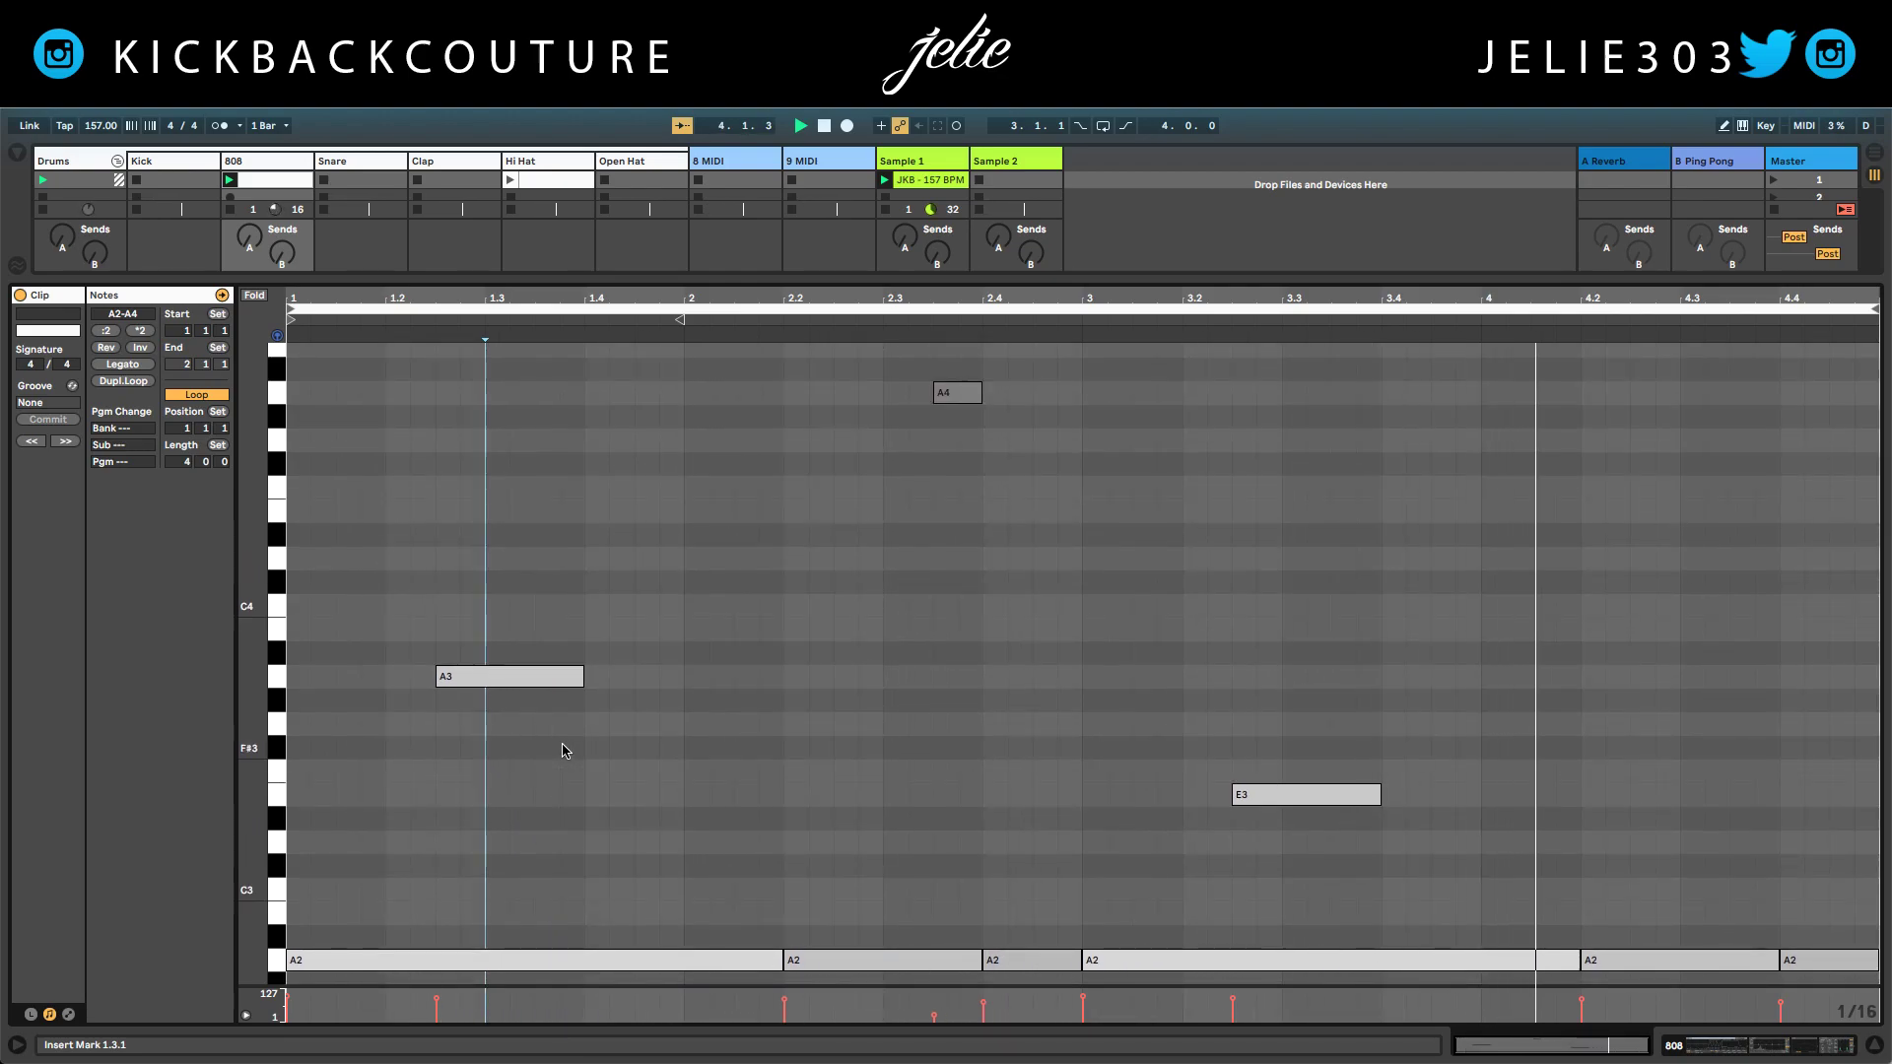
pyautogui.hotkey('shift', 'Tab')
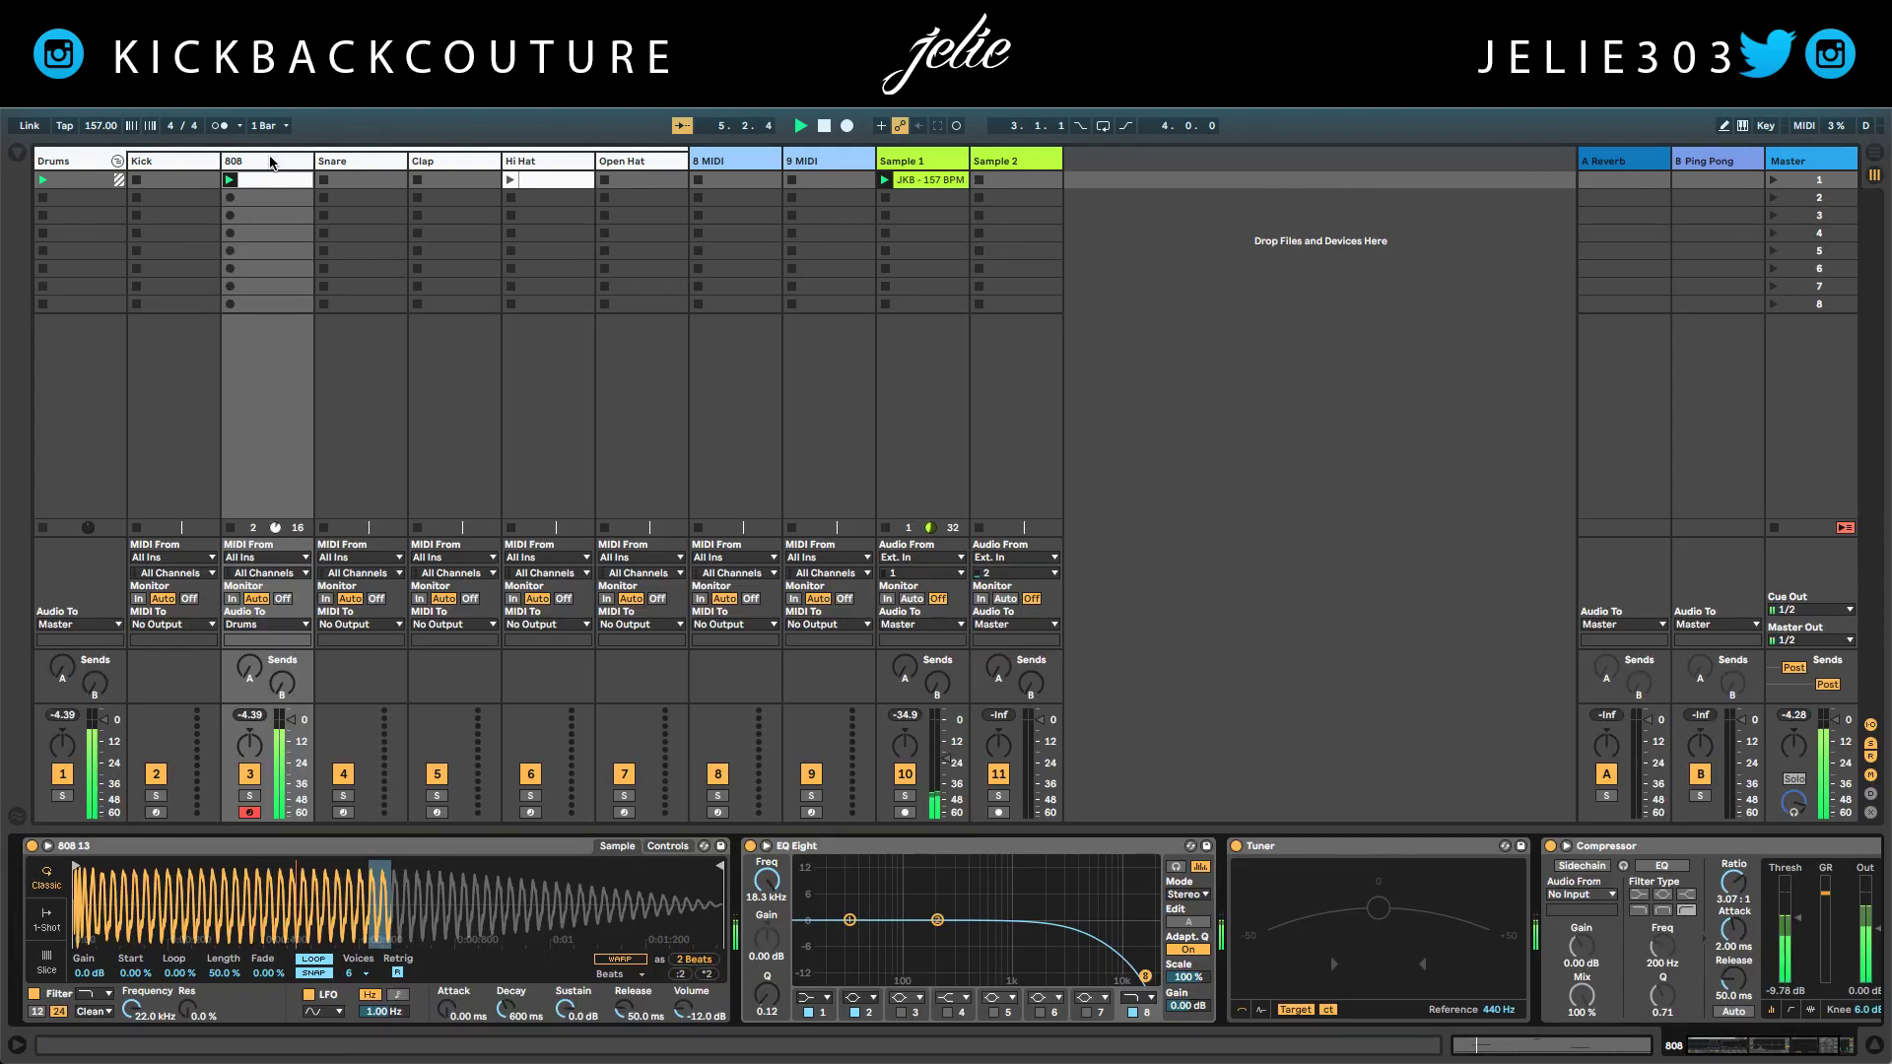
# Raise Simpler's glide time to 122 ms while the bassline plays
pyautogui.click(668, 845)
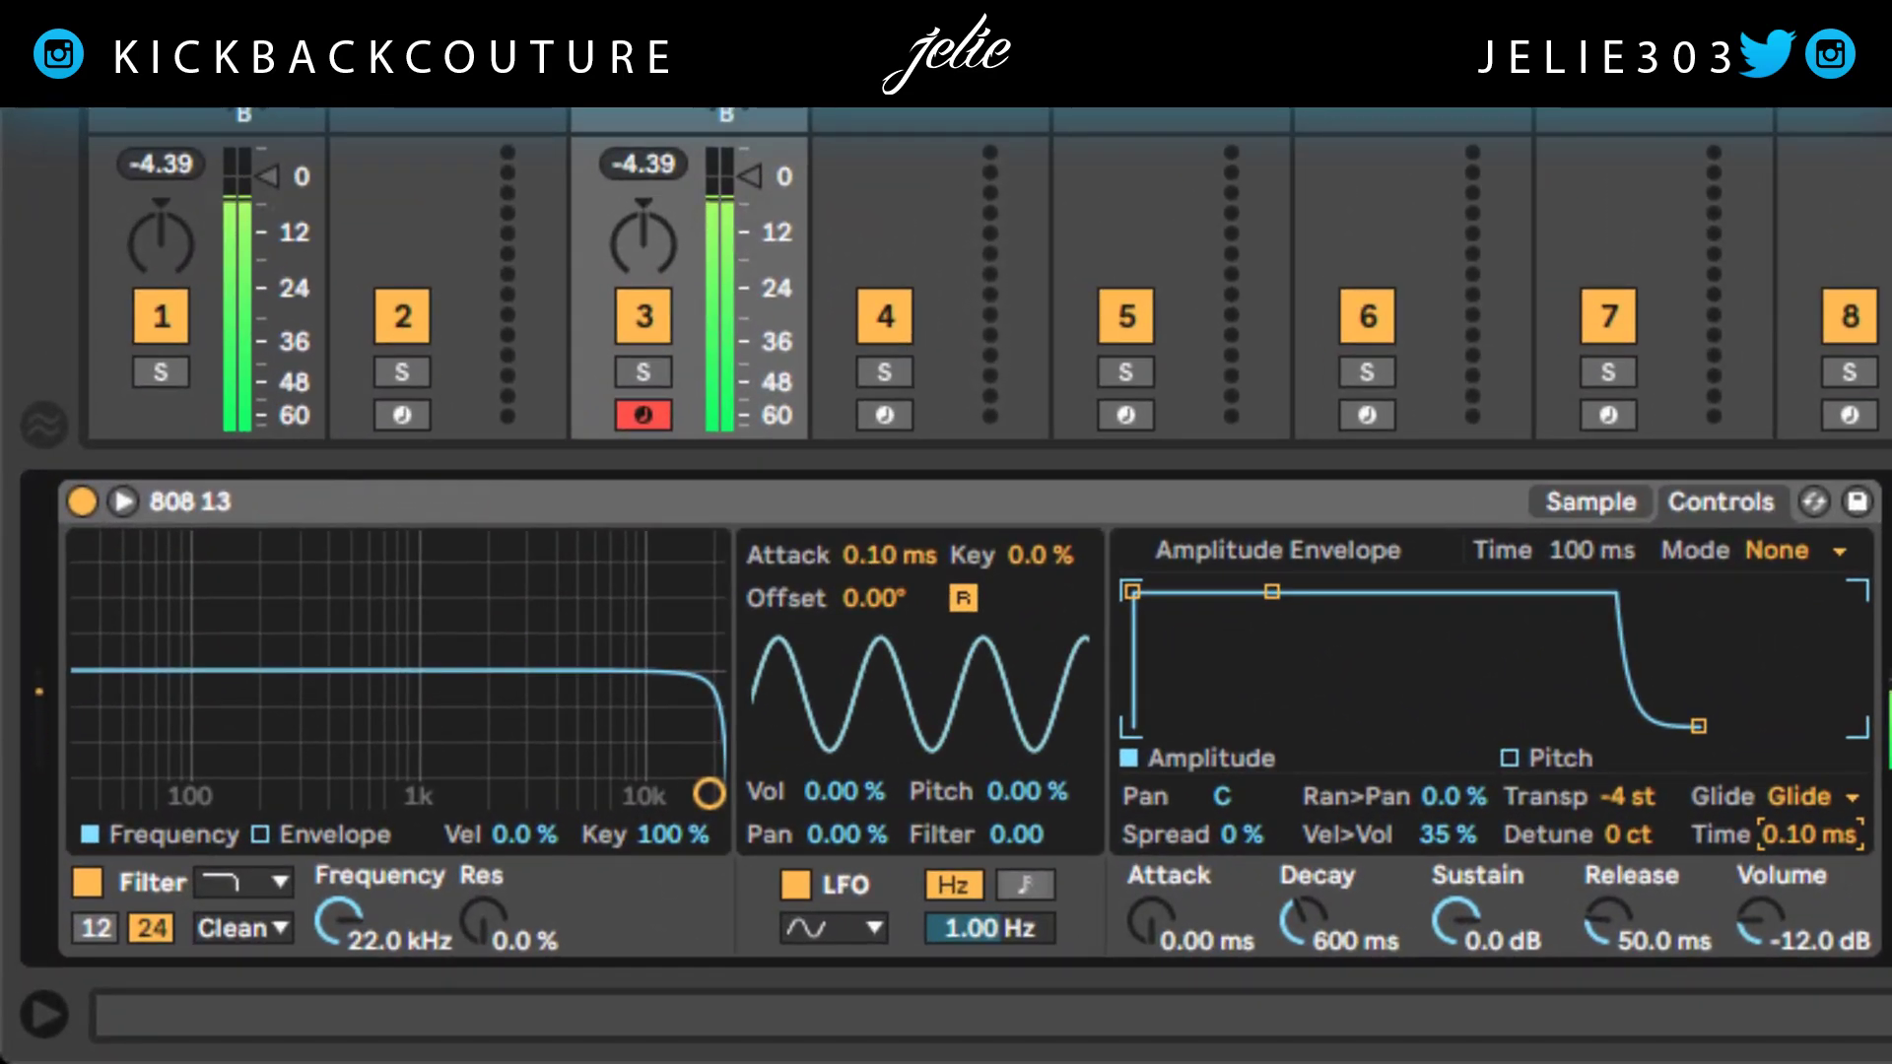
pyautogui.moveTo(1808, 834); pyautogui.dragTo(1809, 814)
pyautogui.moveTo(1809, 834)
pyautogui.mouseDown()
pyautogui.moveTo(1808, 758)
pyautogui.moveTo(1808, 826)
pyautogui.moveTo(1779, 831)
pyautogui.mouseUp()
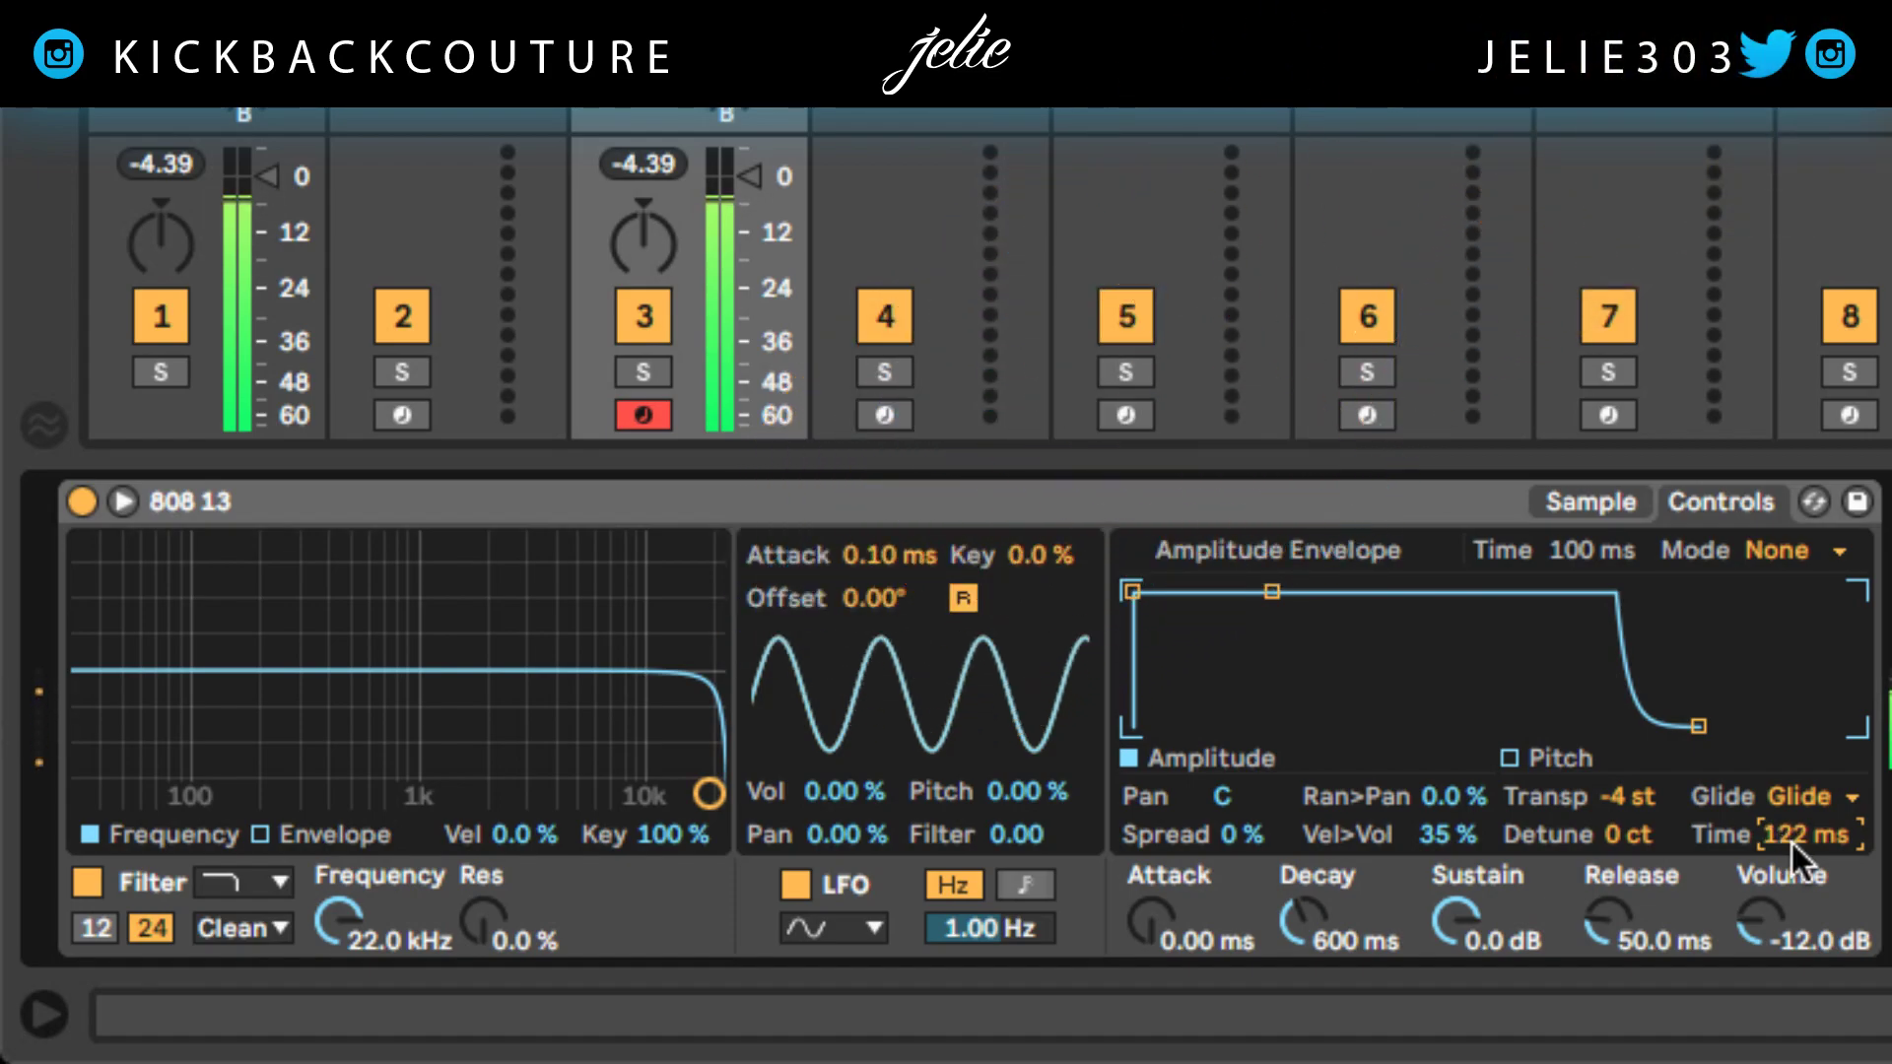